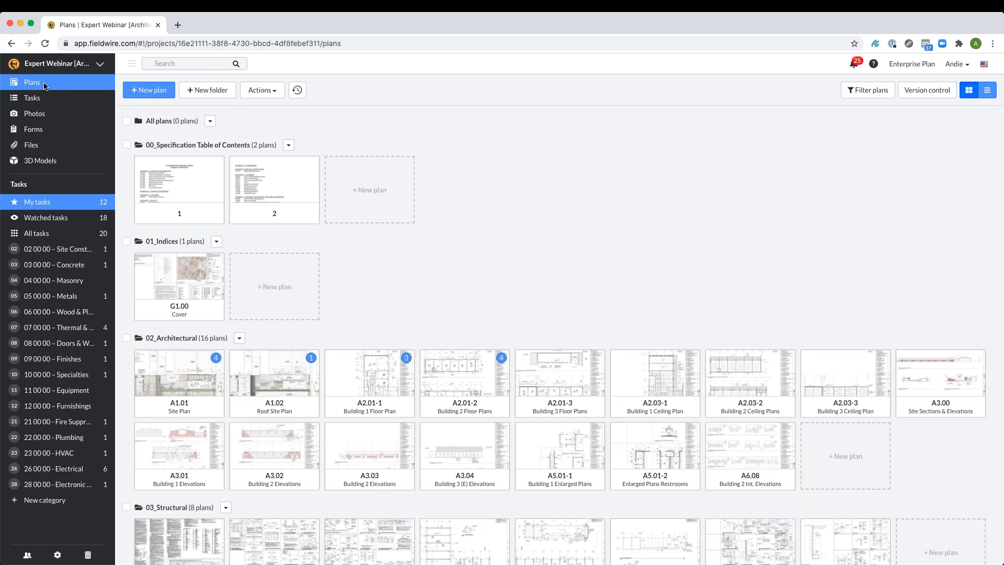
- Look at the upload options for new plans and close the dialog without adding any files
{"action": "left_click", "coordinate": [139, 91]}
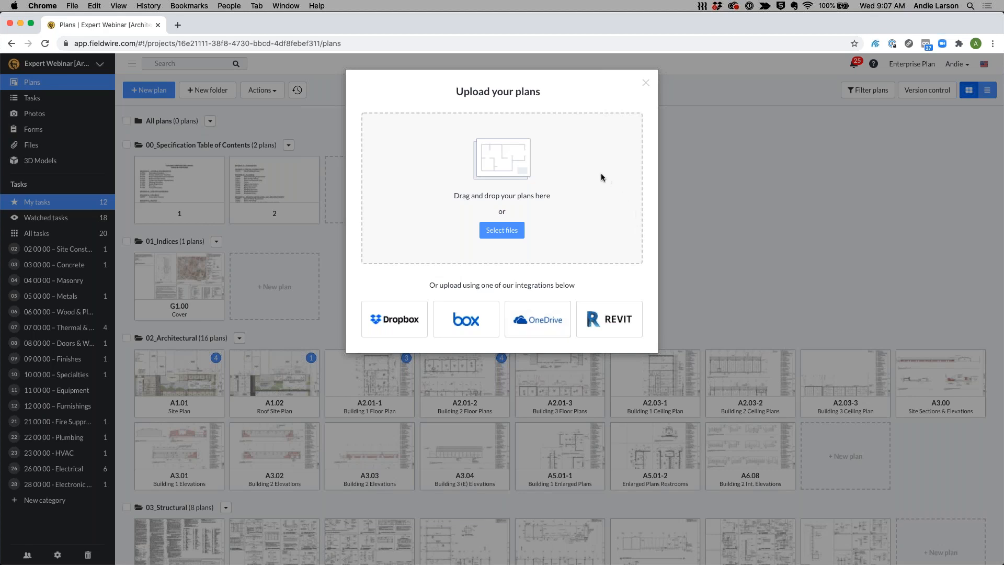
{"action": "left_click", "coordinate": [645, 83]}
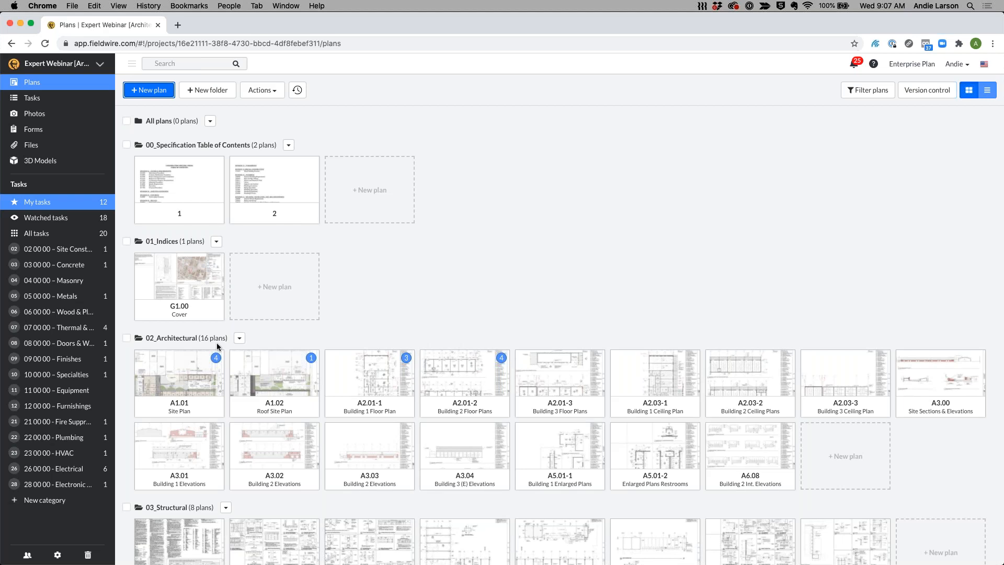
- Open the A2.01-1 Building 1 Floor Plan, follow the elevation marker link beside grid line 4 to sheet A3.01, and return to the floor plan
{"action": "left_click", "coordinate": [363, 380]}
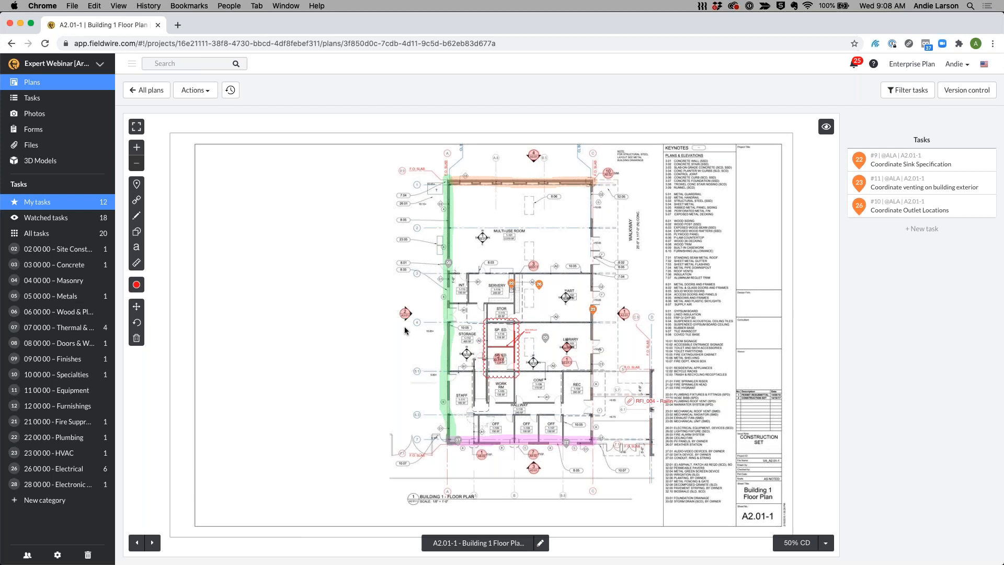
{"action": "scroll", "coordinate": [403, 326], "scroll_direction": "up", "scroll_amount": 5}
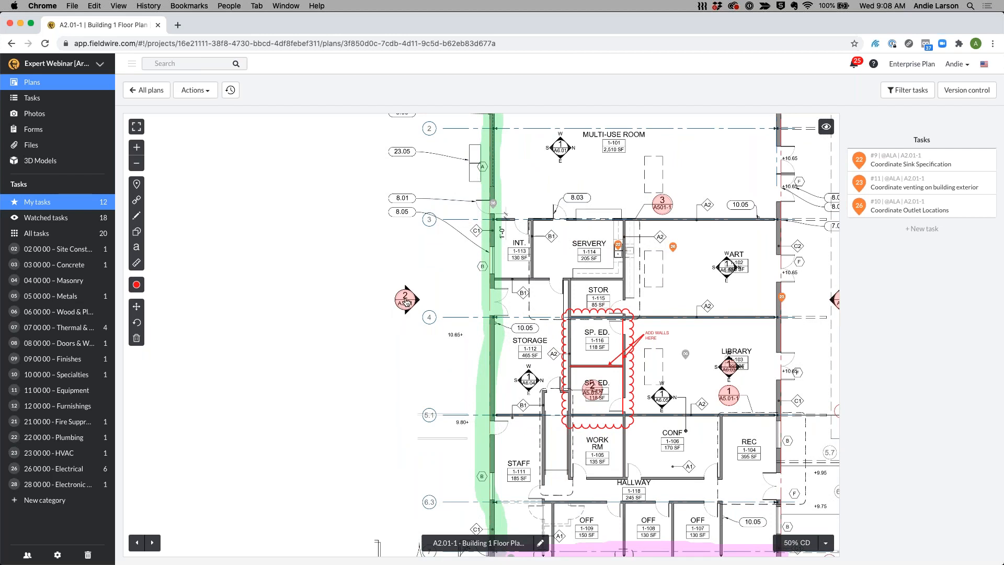
{"action": "left_click", "coordinate": [406, 301]}
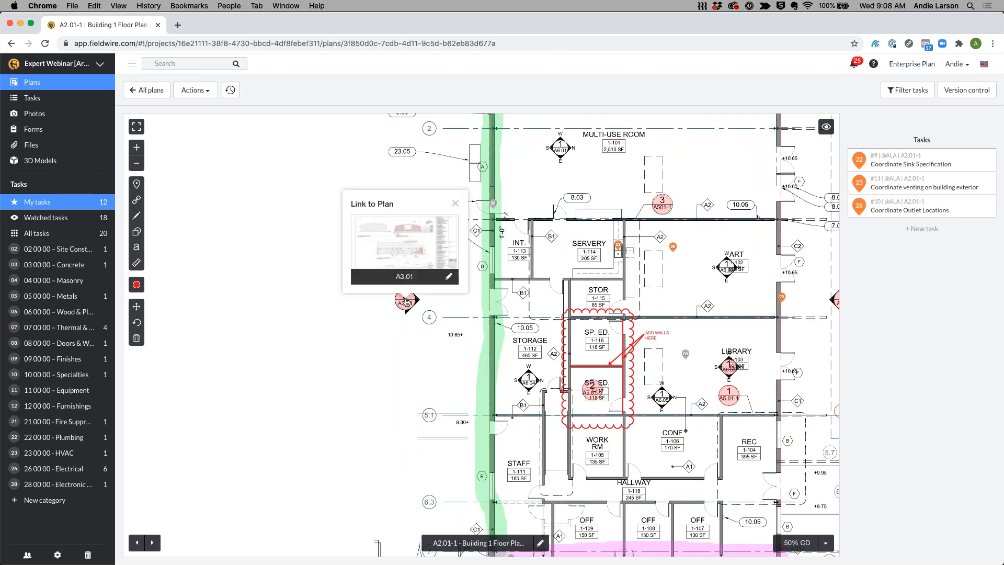
{"action": "left_click", "coordinate": [406, 238]}
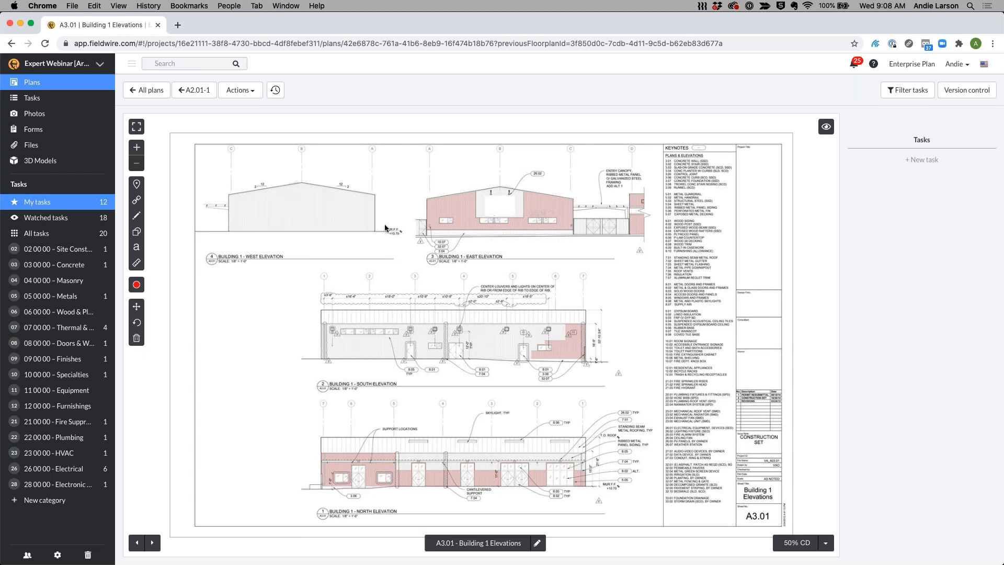
{"action": "left_click", "coordinate": [187, 94]}
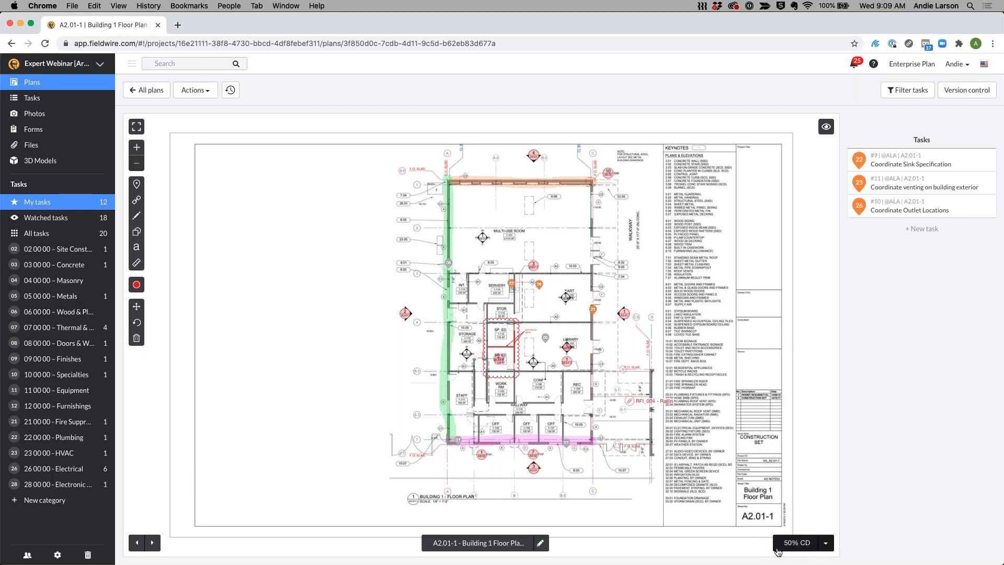
- Display the 100% DD version of the Building 1 Floor Plan and inspect its superseded layout
{"action": "left_click", "coordinate": [826, 545]}
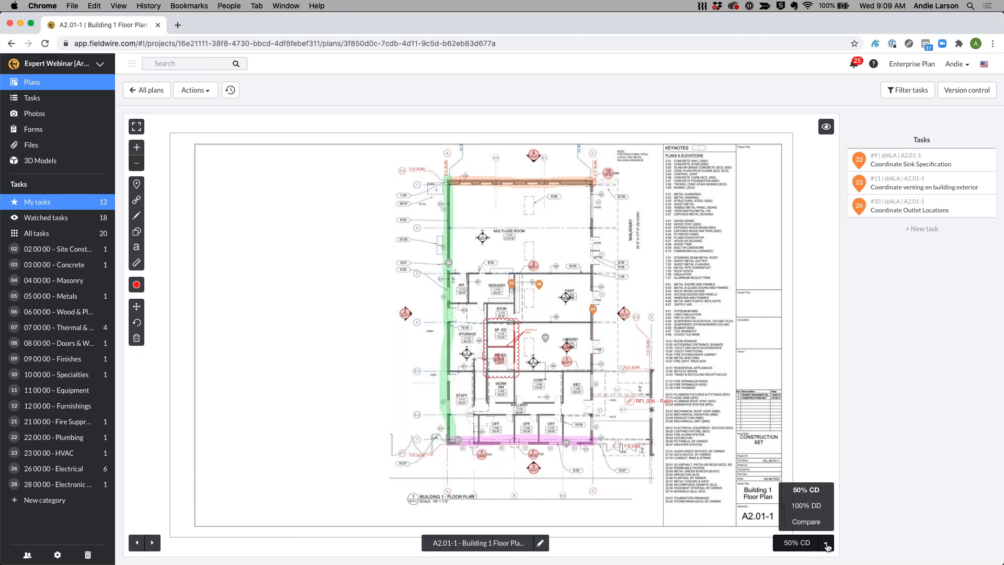
{"action": "left_click", "coordinate": [802, 507]}
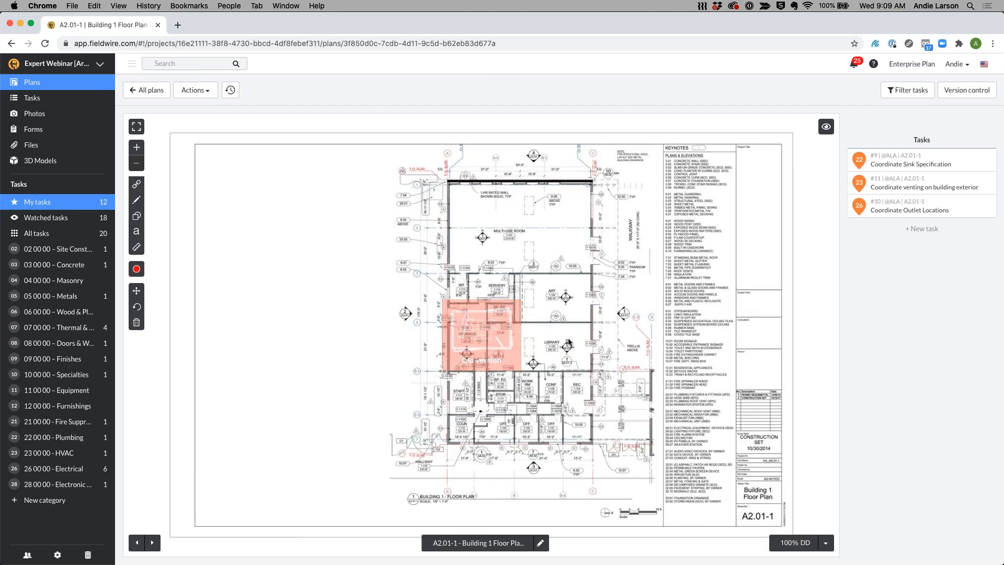
{"action": "left_click_drag", "start_coordinate": [435, 342], "coordinate": [552, 307]}
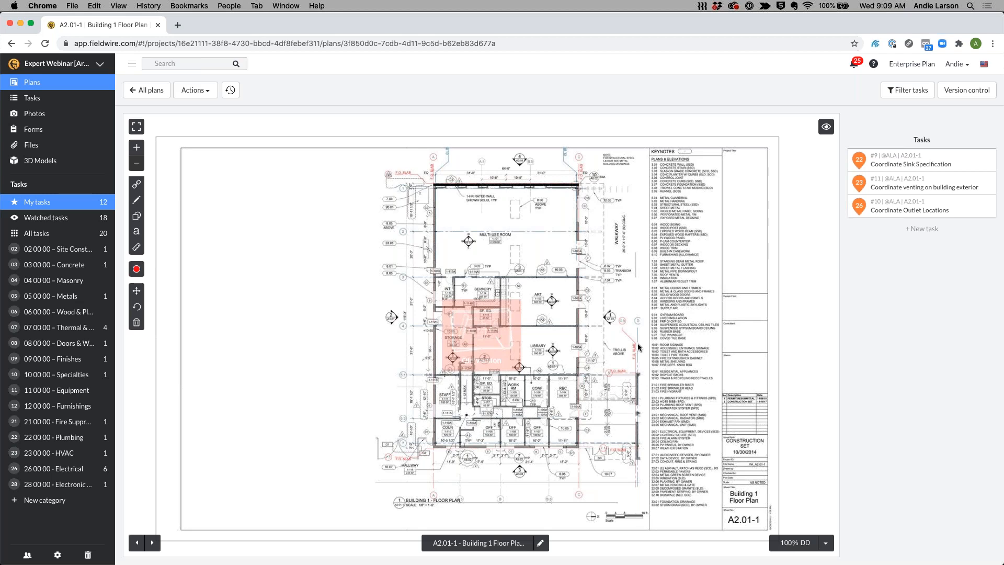
- Compare the 50% CD and 100% DD versions of sheet A2.01-1 as an overlay, keeping the sheet alignment as it is
{"action": "left_click", "coordinate": [826, 545]}
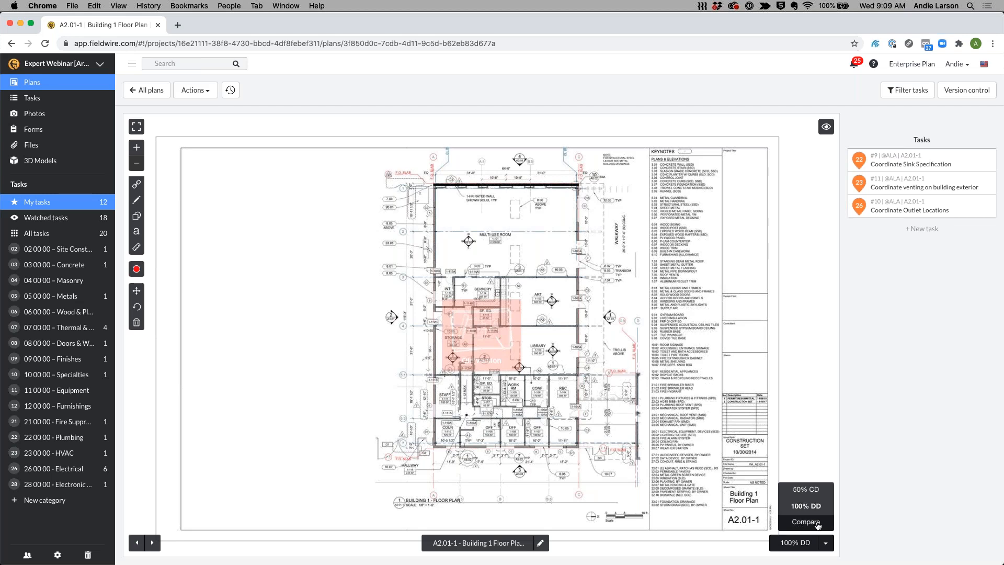
{"action": "left_click", "coordinate": [812, 524]}
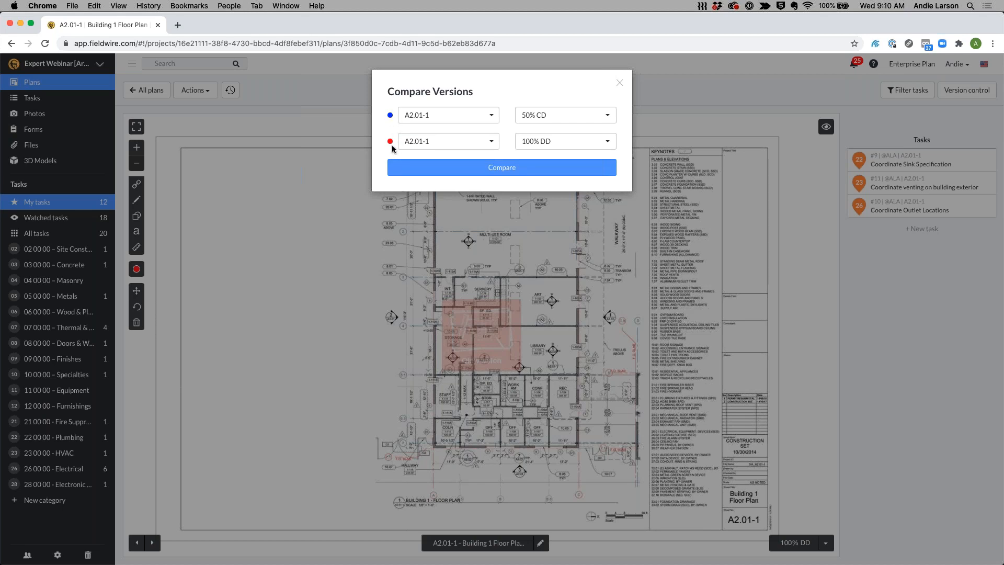
{"action": "left_click", "coordinate": [428, 169]}
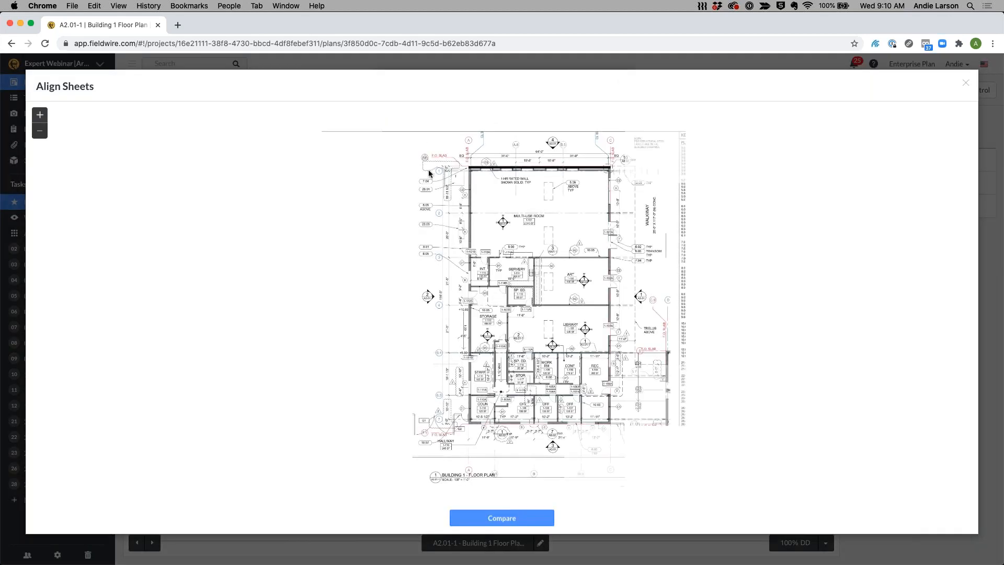
{"action": "left_click", "coordinate": [484, 519]}
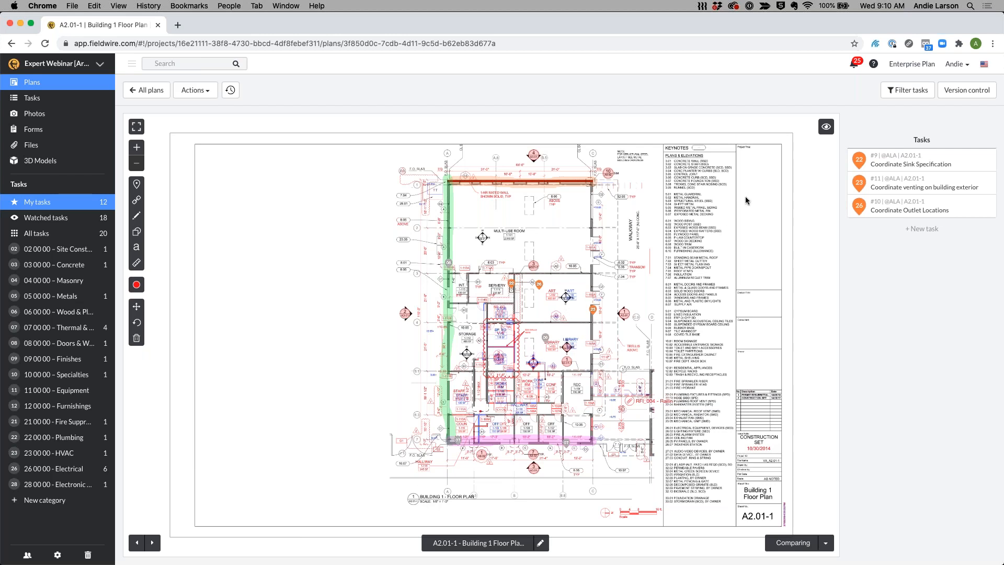
- Hide all layers on the compared floor plan and show only the red markups
{"action": "left_click", "coordinate": [826, 129]}
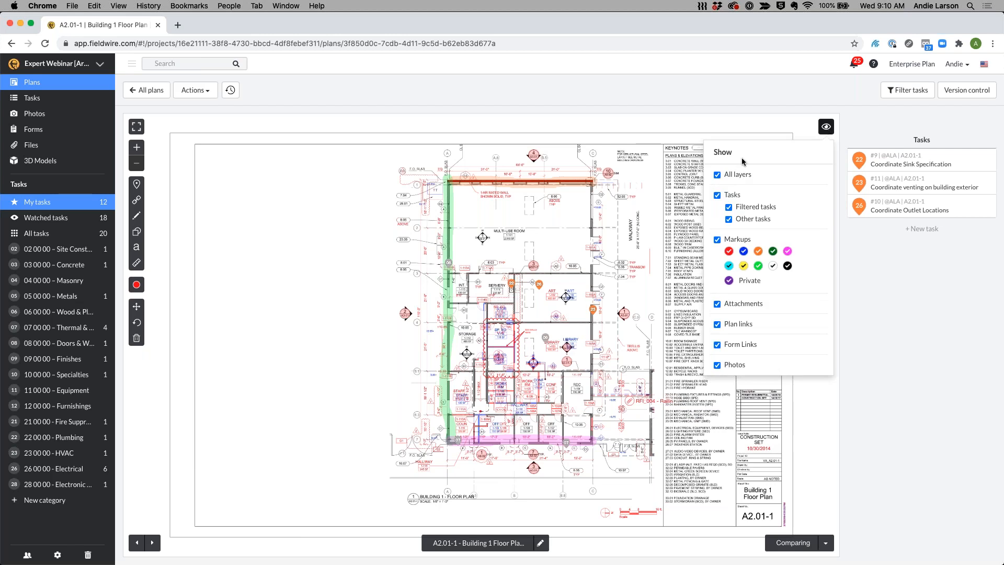
{"action": "left_click", "coordinate": [717, 174]}
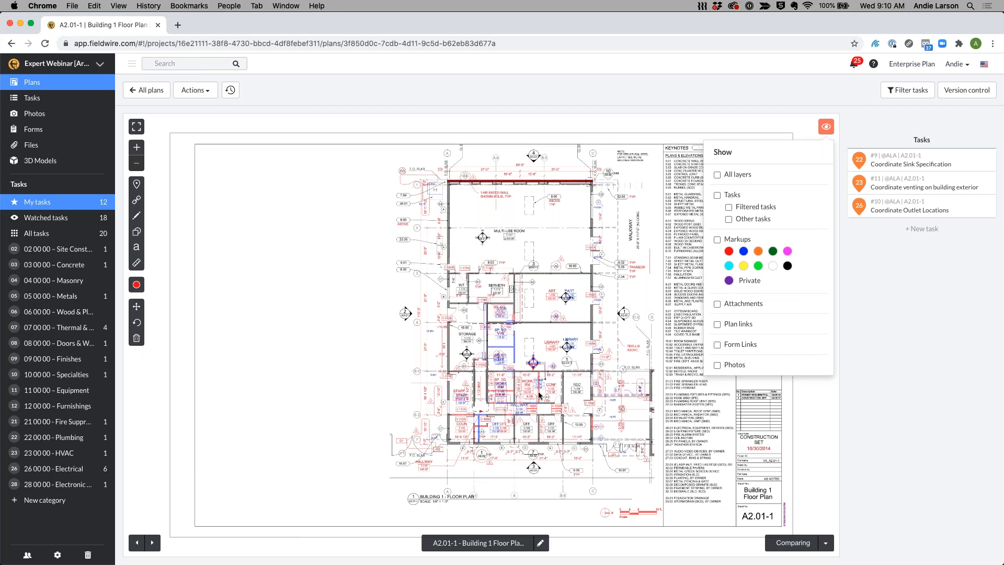
{"action": "scroll", "coordinate": [517, 350], "scroll_direction": "up", "scroll_amount": 5}
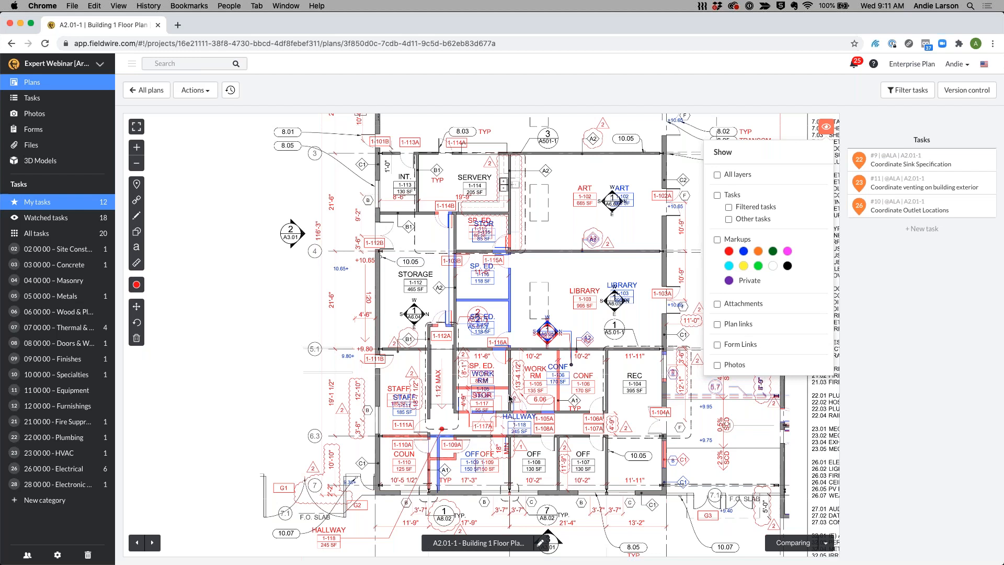
{"action": "left_click", "coordinate": [729, 252]}
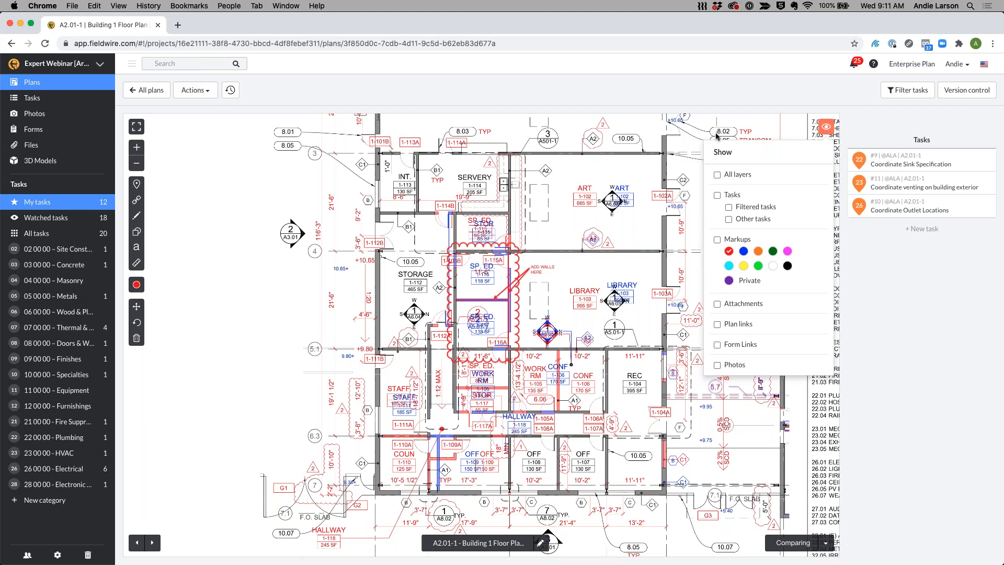
{"action": "left_click", "coordinate": [828, 131]}
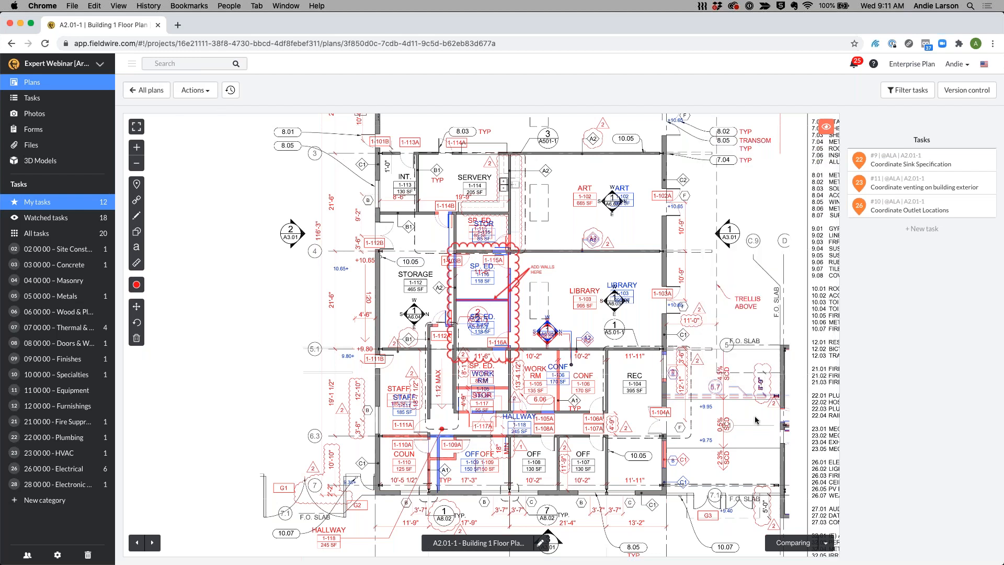
- Switch the floor plan from the comparison back to the 50% CD version and show all layers again
{"action": "left_click", "coordinate": [825, 542]}
{"action": "left_click", "coordinate": [817, 492]}
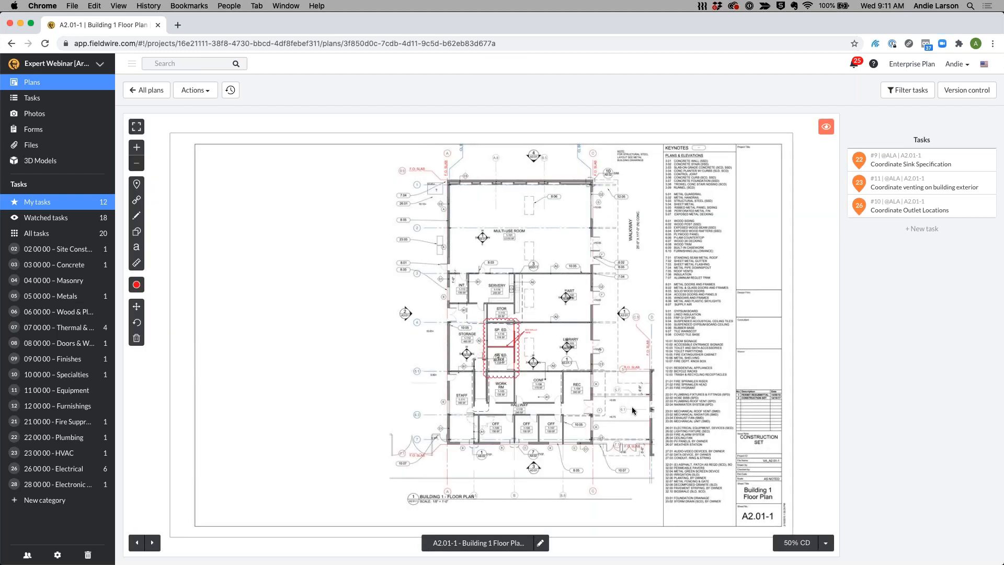
{"action": "left_click", "coordinate": [825, 127]}
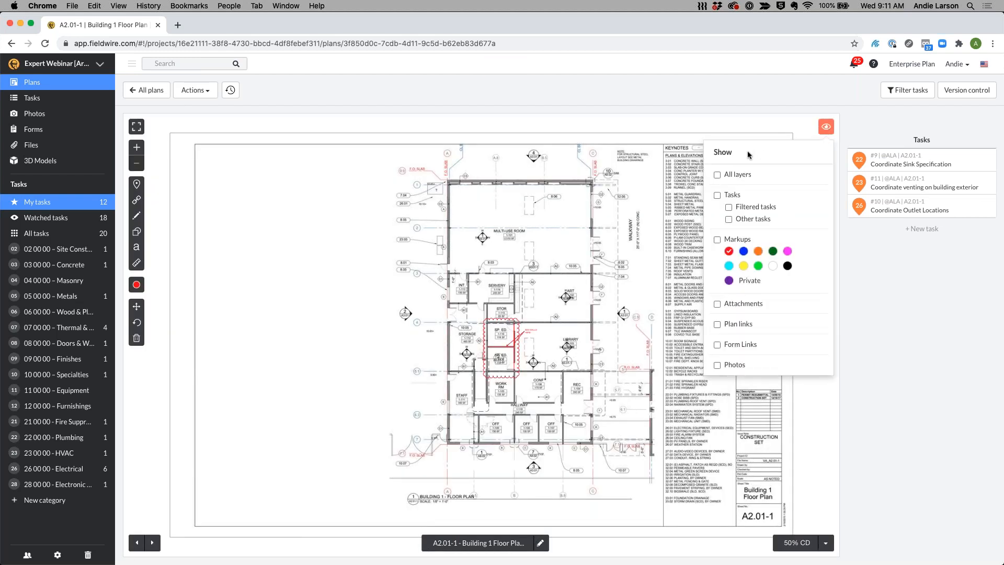
{"action": "left_click", "coordinate": [717, 176]}
- Look over the project's files, and open sheet 1 in the 00_Specification Table of Contents plan folder
{"action": "left_click", "coordinate": [153, 94]}
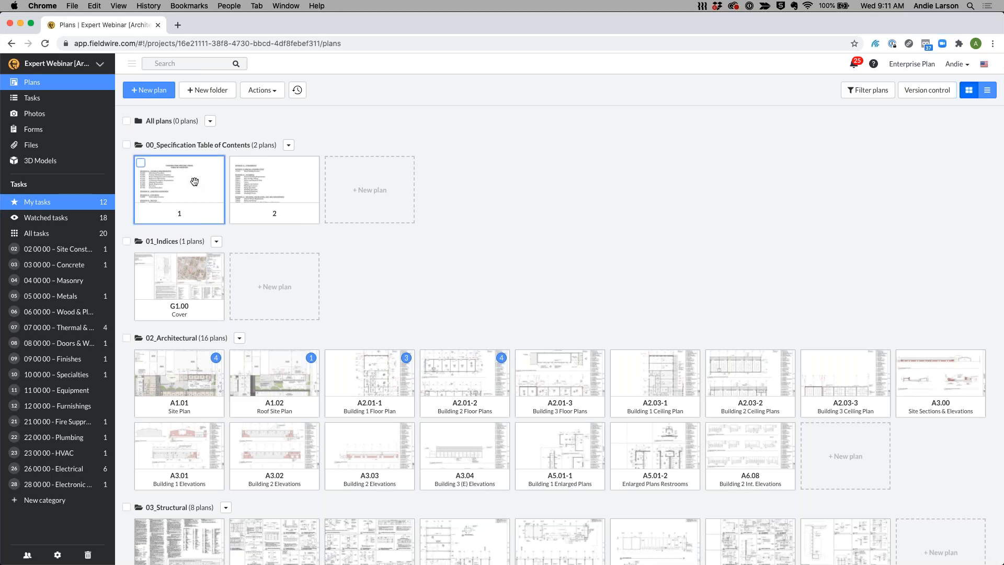
{"action": "left_click", "coordinate": [31, 145]}
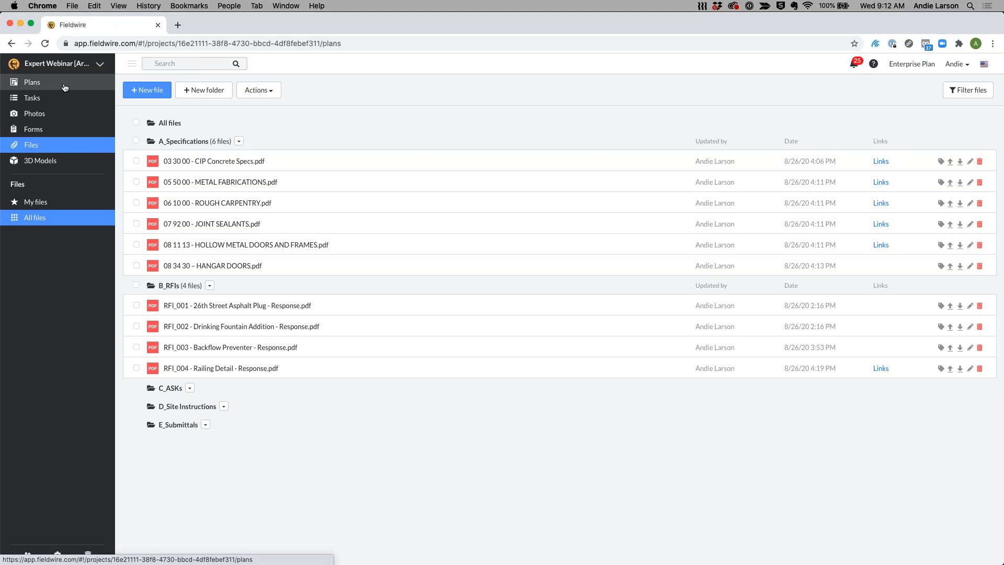
{"action": "left_click", "coordinate": [64, 87]}
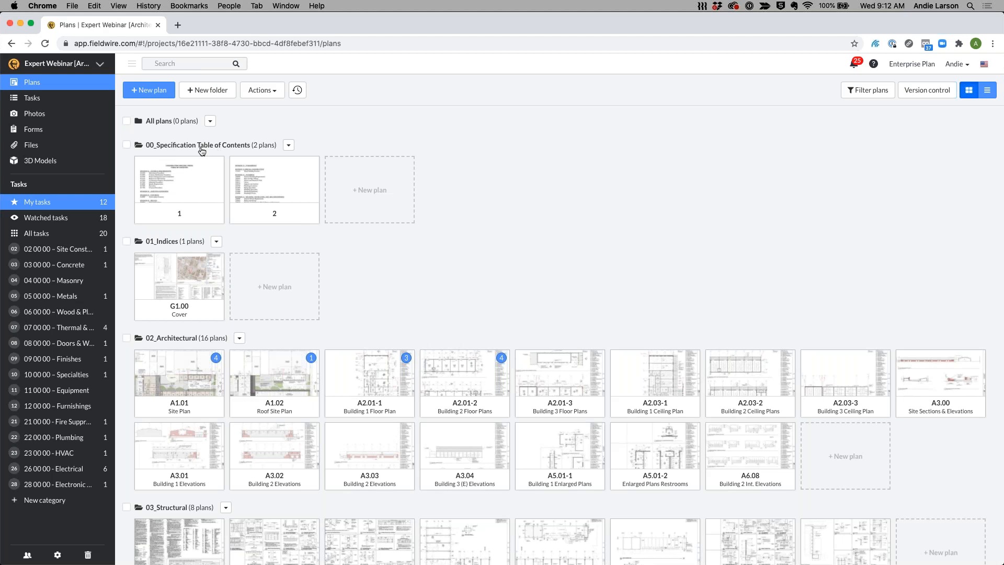
{"action": "left_click", "coordinate": [193, 182]}
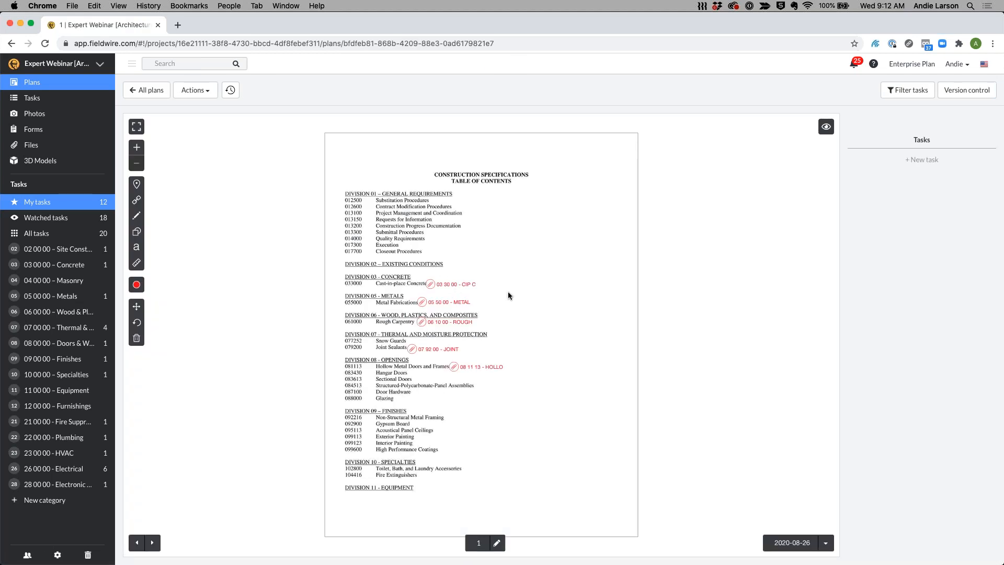
- Add an attachment link beside the 083430 Hangar Doors entry, searching for 08 and choosing the file 08 34 30 – HANGAR DOORS.pdf
{"action": "scroll", "coordinate": [507, 291], "scroll_direction": "up", "scroll_amount": 3}
{"action": "left_click_drag", "start_coordinate": [502, 252], "coordinate": [502, 254]}
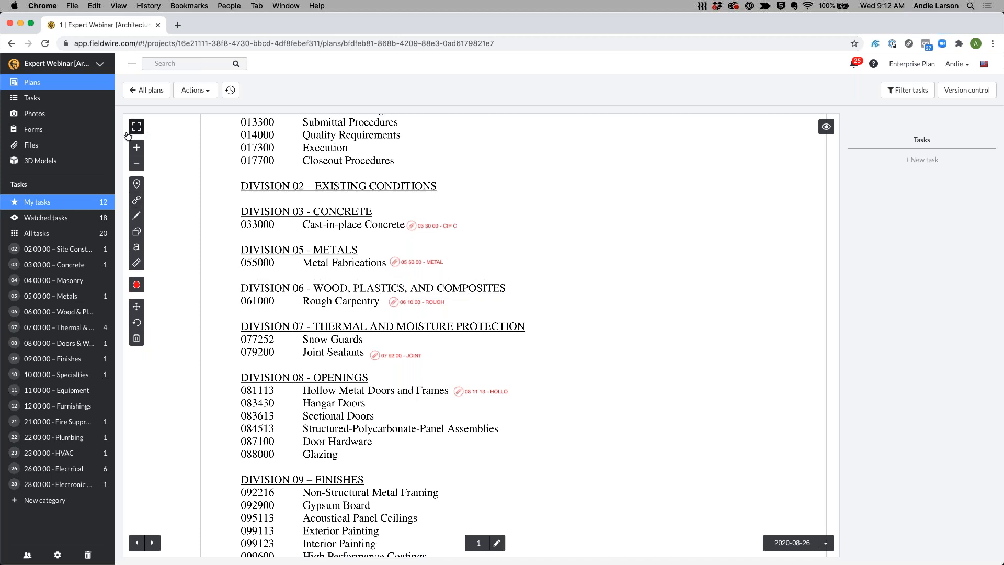
{"action": "left_click", "coordinate": [137, 201]}
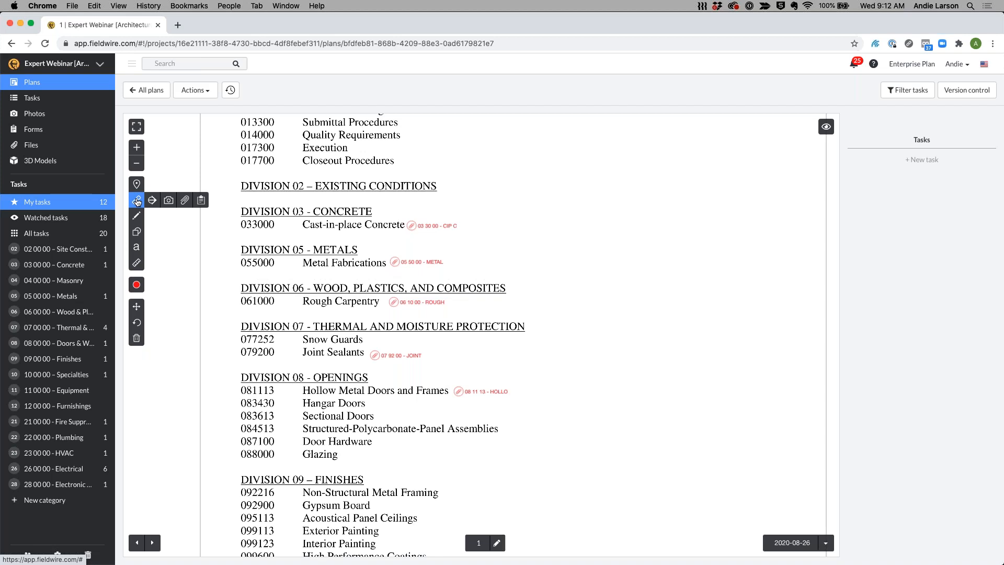
{"action": "left_click", "coordinate": [185, 201]}
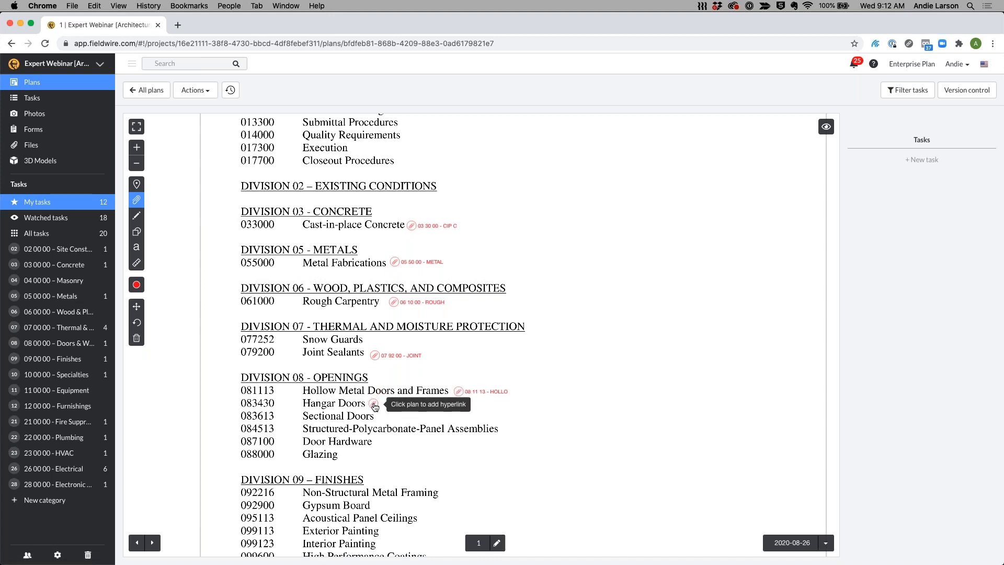
{"action": "left_click", "coordinate": [376, 406]}
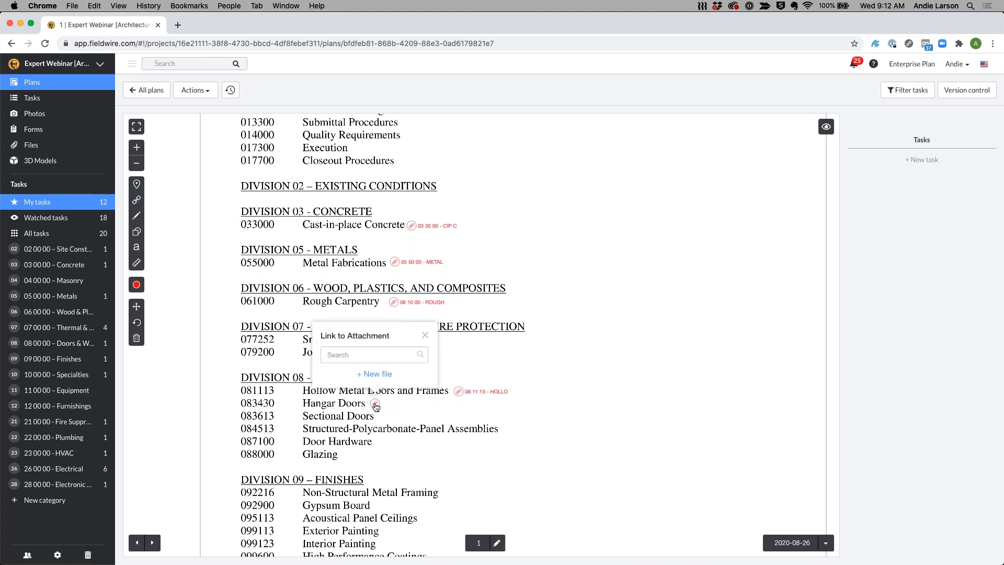
{"action": "left_click", "coordinate": [345, 355]}
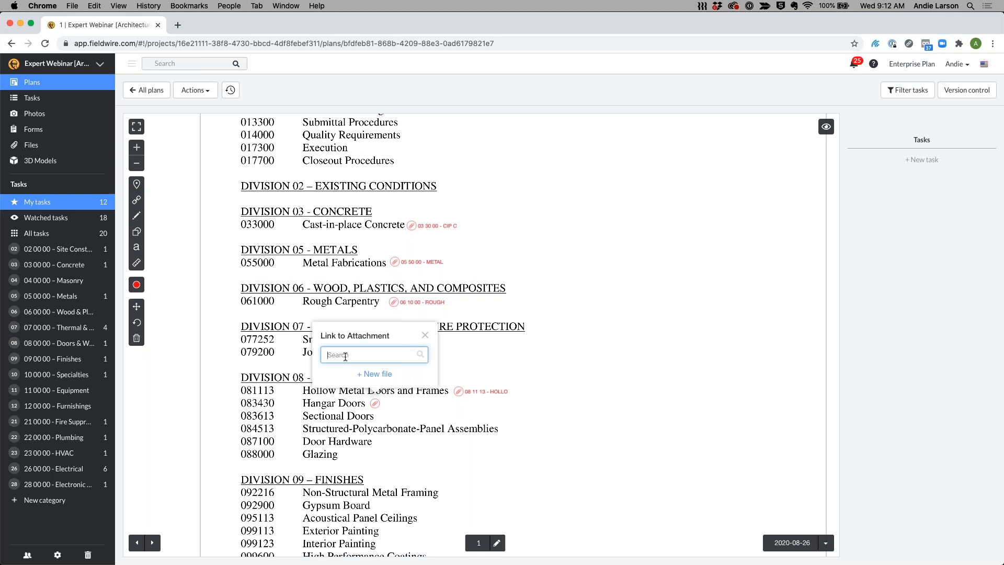
{"action": "type", "text": "08"}
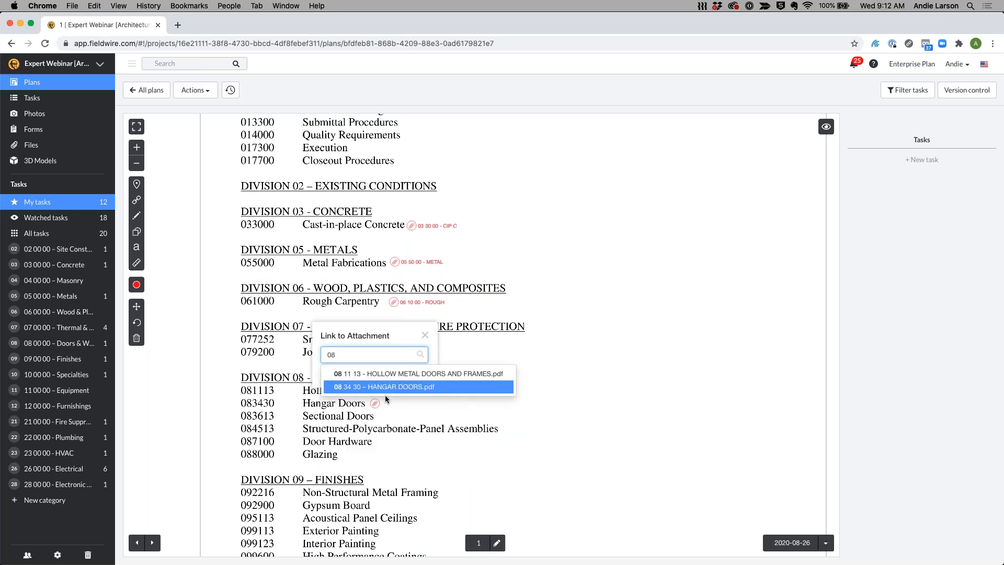
{"action": "left_click", "coordinate": [382, 388]}
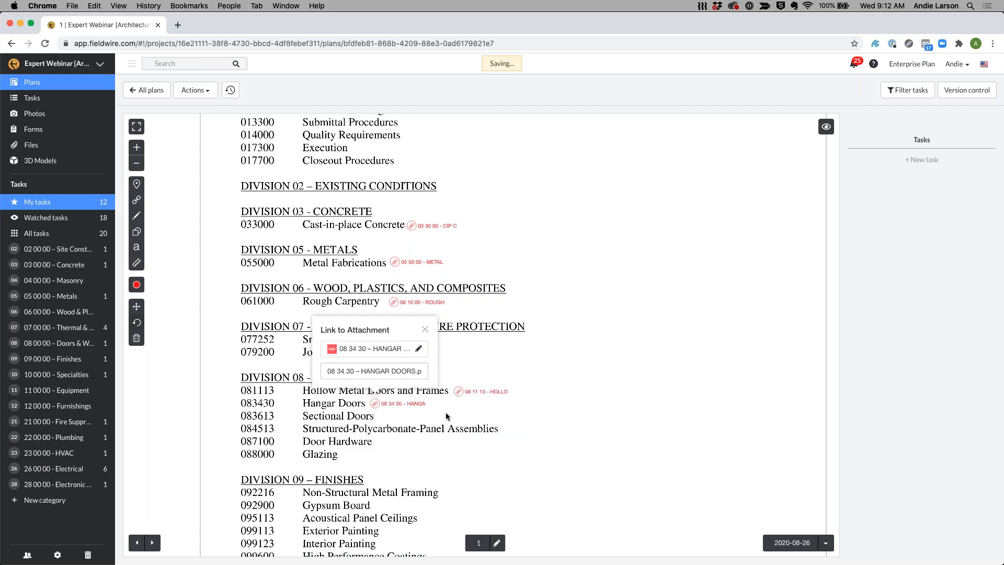
{"action": "left_click", "coordinate": [448, 409]}
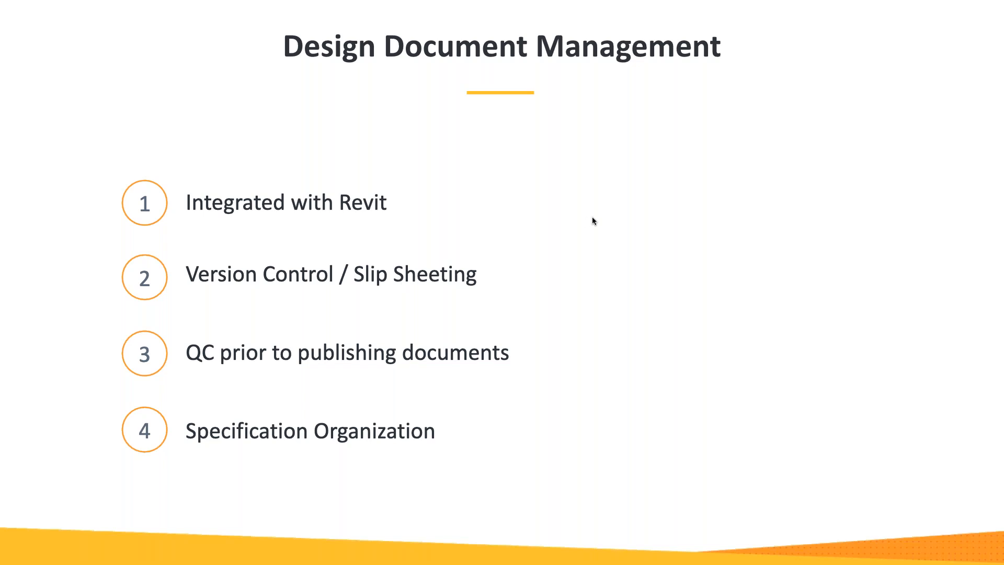
- Switch from the slides to Fieldwire in the browser and return to the list of all plans
{"action": "key", "text": "ctrl+Right"}
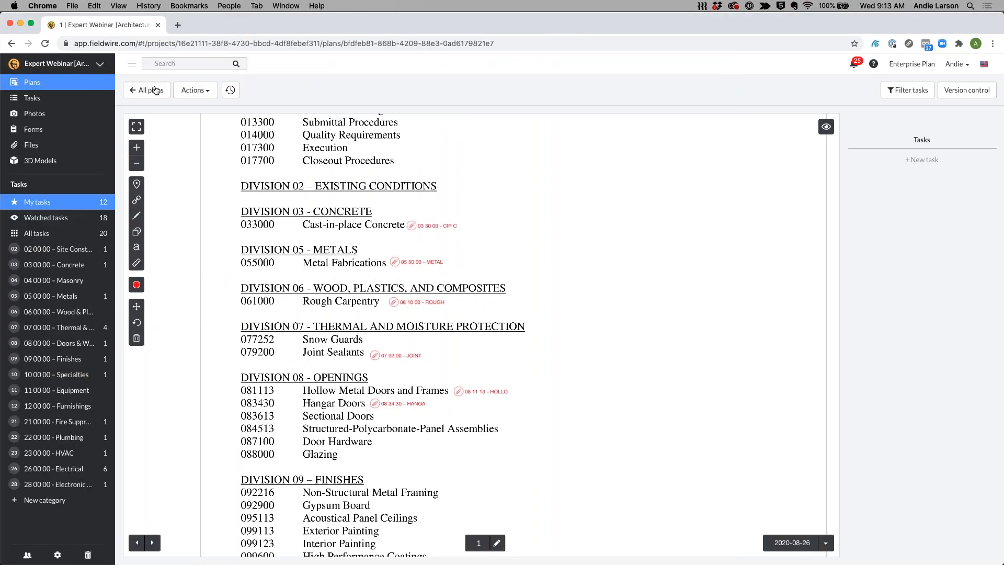
{"action": "left_click", "coordinate": [151, 90]}
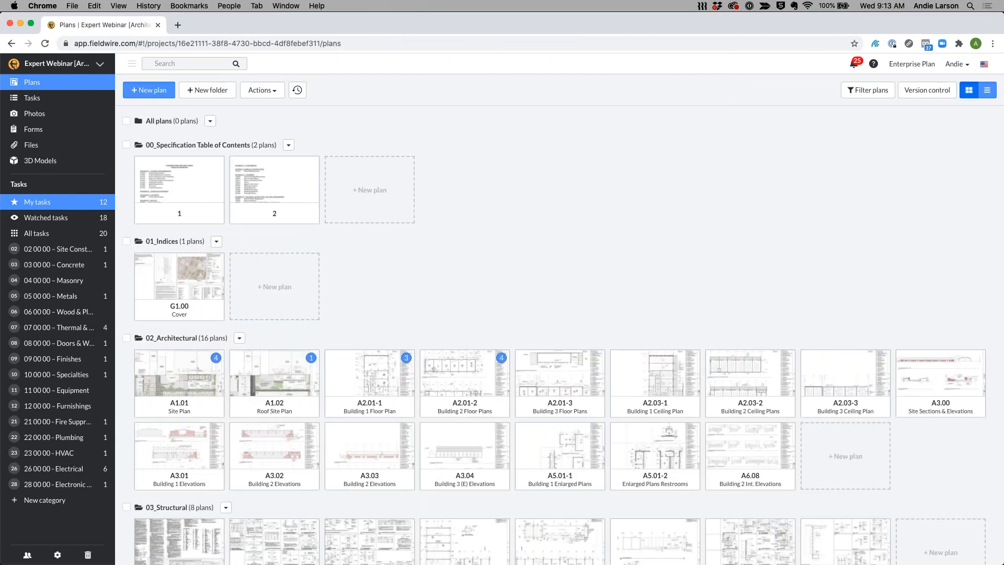
- Select plans A1.01, A1.02 and A2.01-1 plus the whole 01_Indices folder, and look over the bulk actions available for them
{"action": "left_click", "coordinate": [140, 356]}
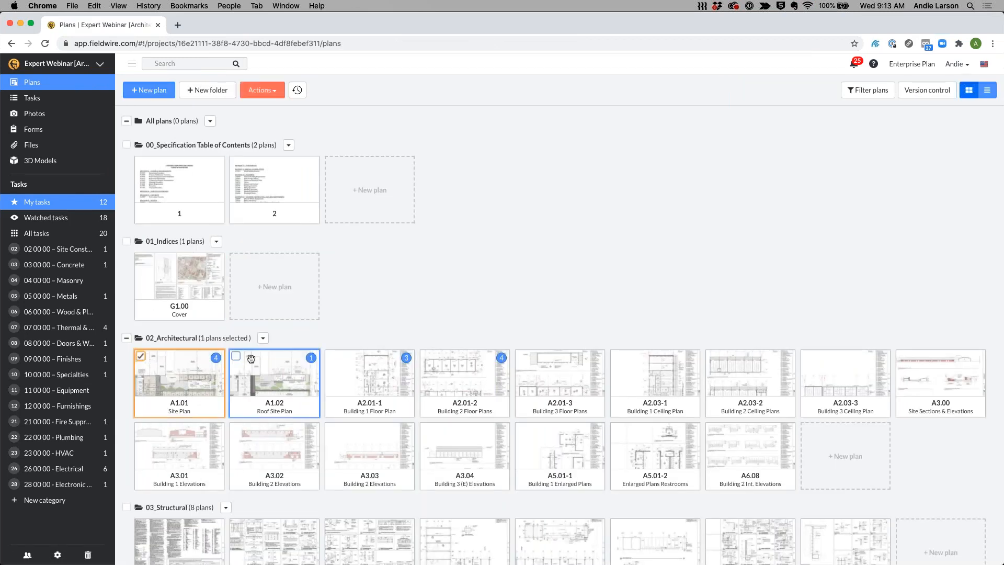
{"action": "left_click", "coordinate": [237, 358]}
{"action": "left_click", "coordinate": [331, 356]}
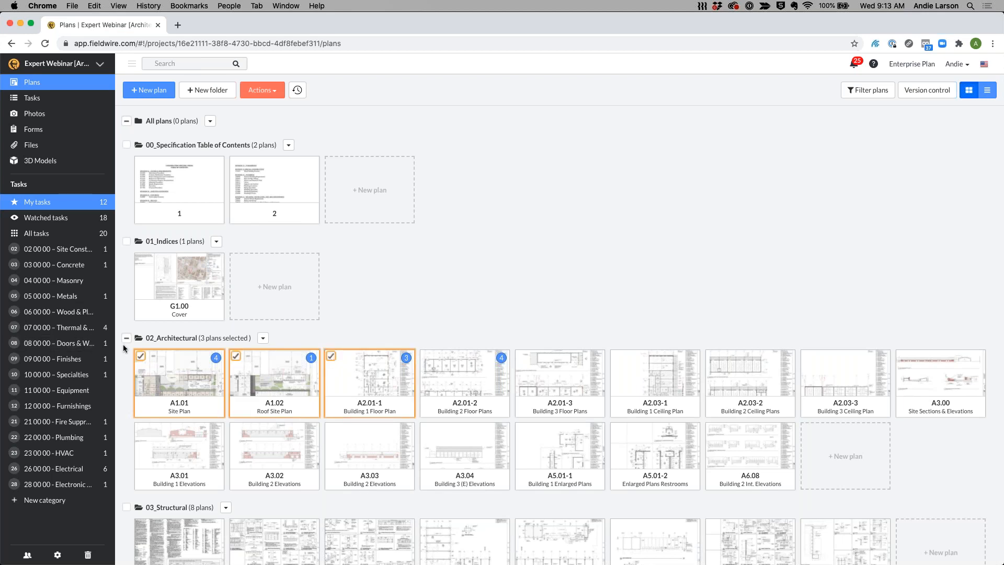
{"action": "left_click", "coordinate": [126, 241]}
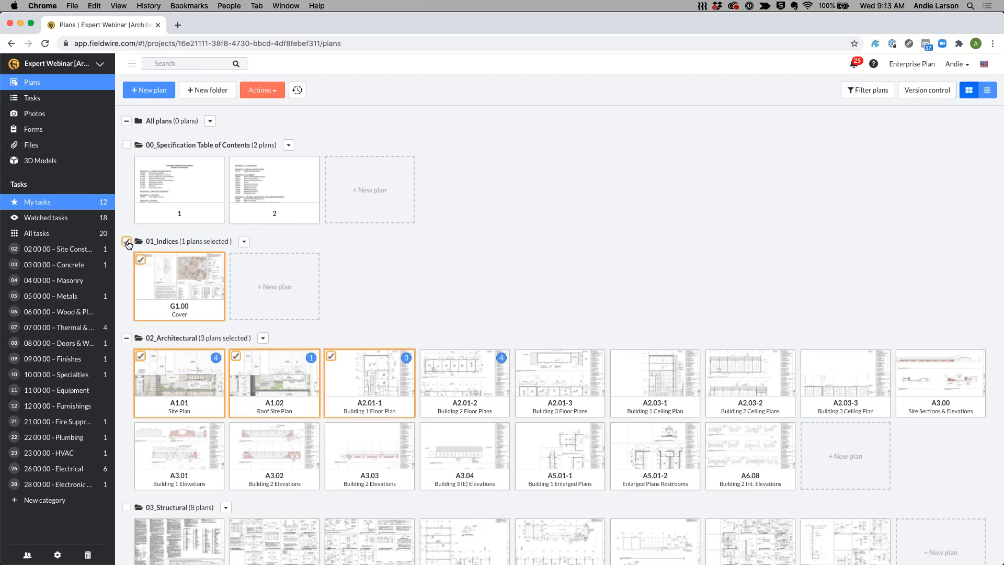
{"action": "left_click", "coordinate": [264, 91]}
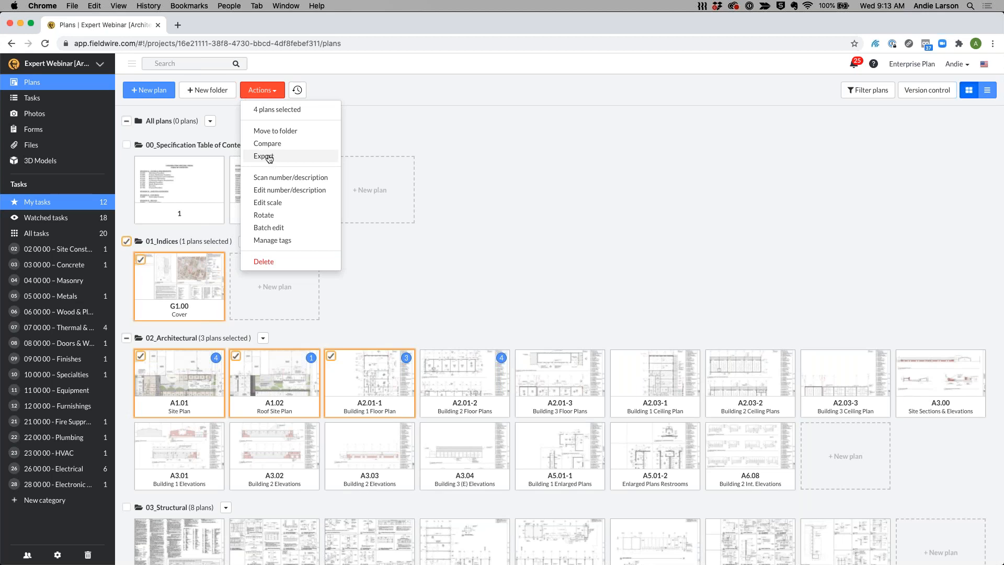
{"action": "left_click", "coordinate": [419, 137]}
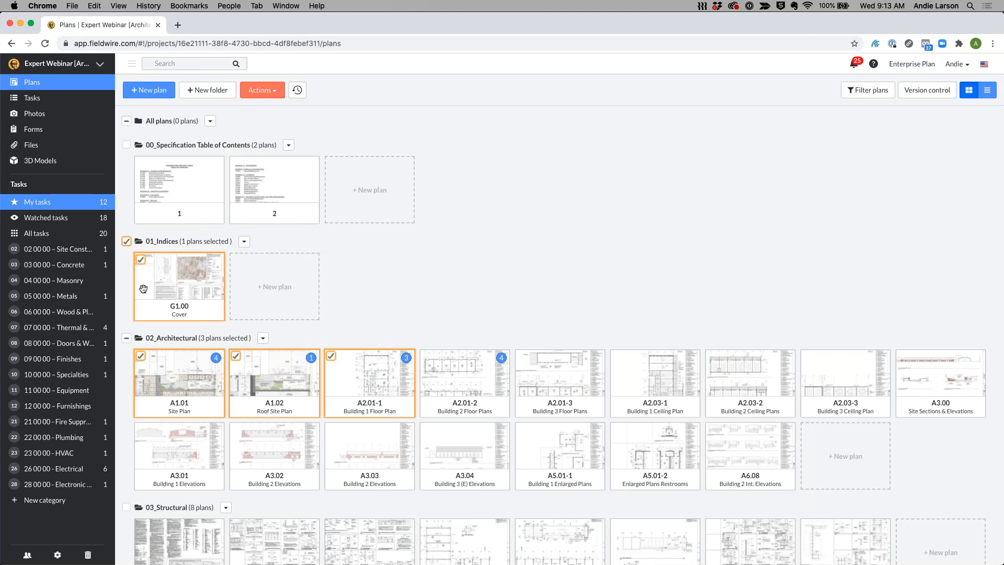
- Open plan A2.01-2, move to the previous sheet A2.01-1, and view the attributes of the green wall highlight
{"action": "left_click", "coordinate": [447, 380]}
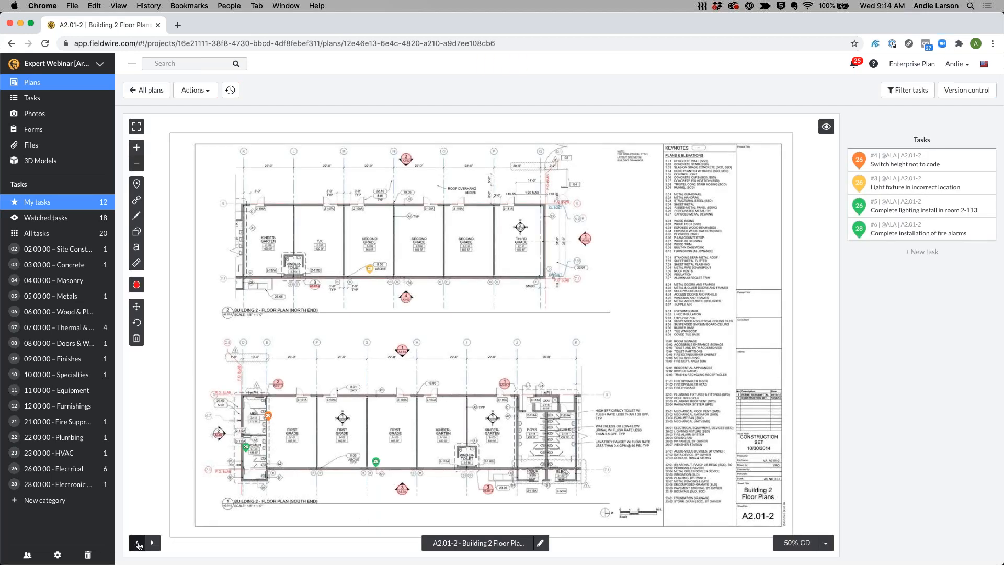
{"action": "left_click", "coordinate": [137, 542]}
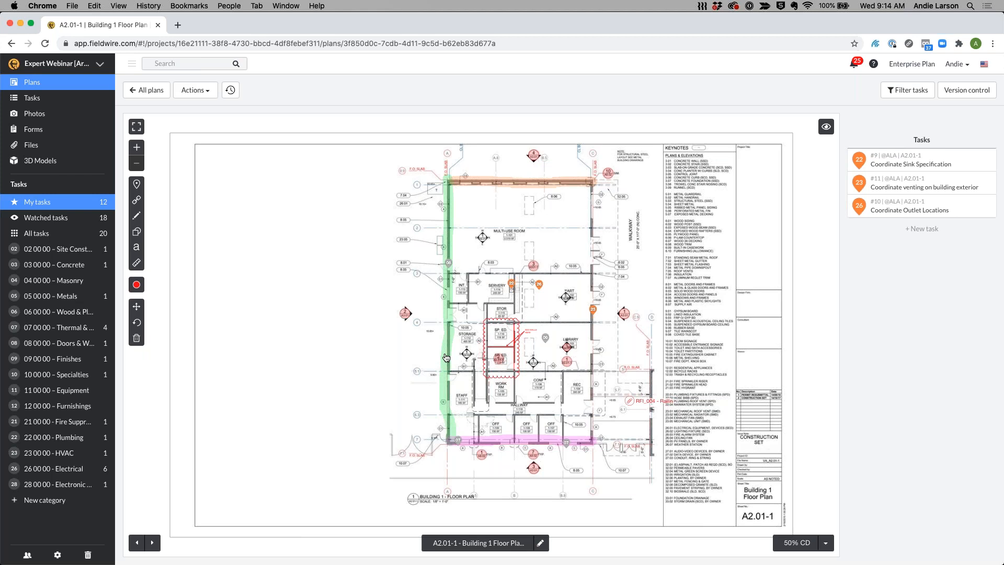
{"action": "left_click", "coordinate": [448, 361]}
{"action": "left_click", "coordinate": [461, 388]}
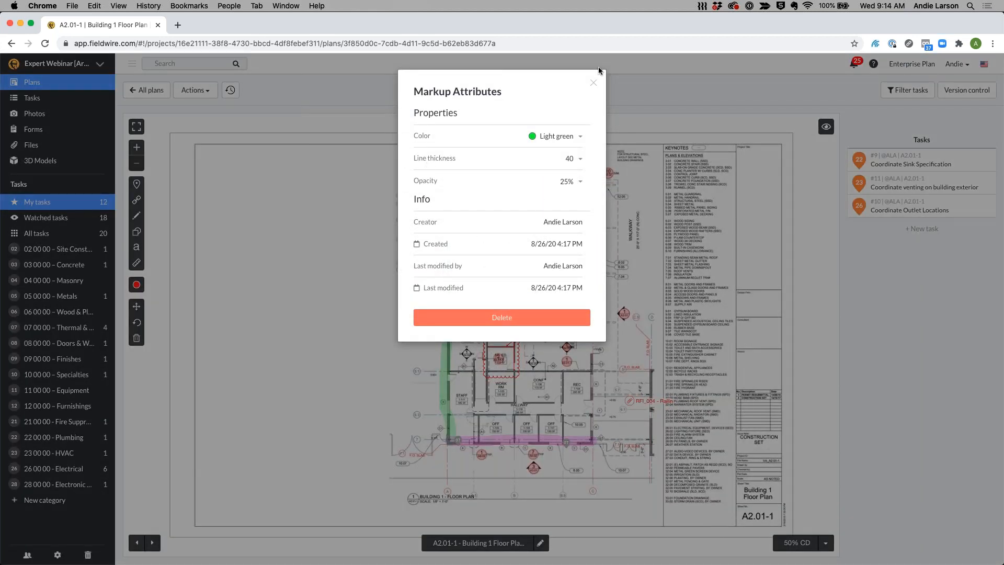
{"action": "left_click", "coordinate": [594, 84]}
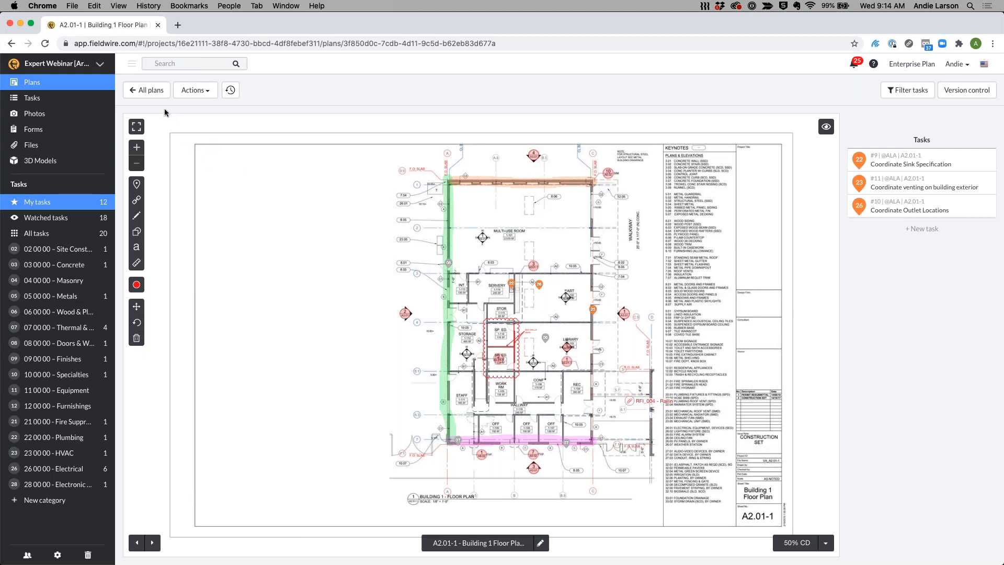
- View the plan upload options from the list of all plans, and reopen the A2.01-1 Building 1 Floor Plan to check its versions
{"action": "left_click", "coordinate": [154, 93]}
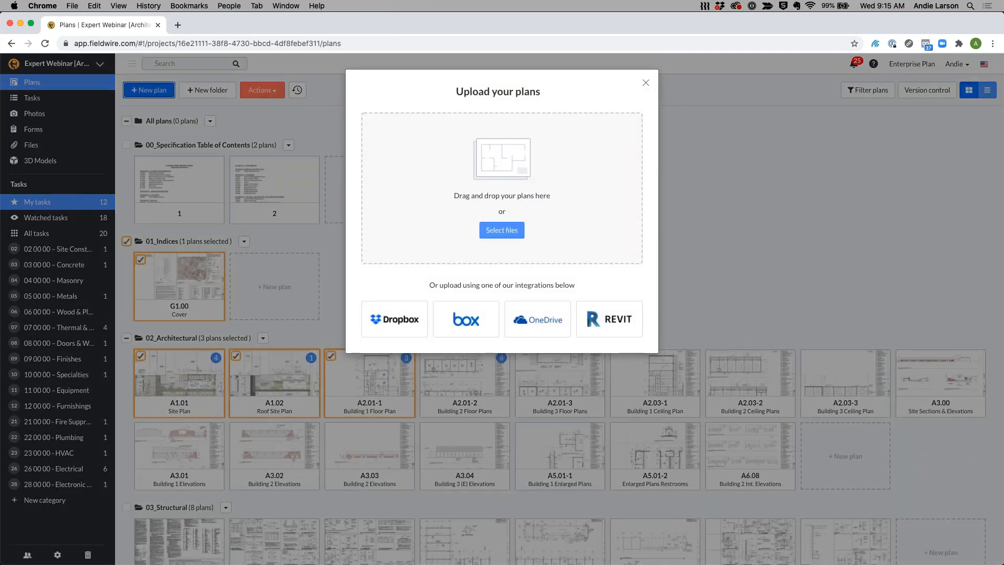
{"action": "key", "text": "Escape"}
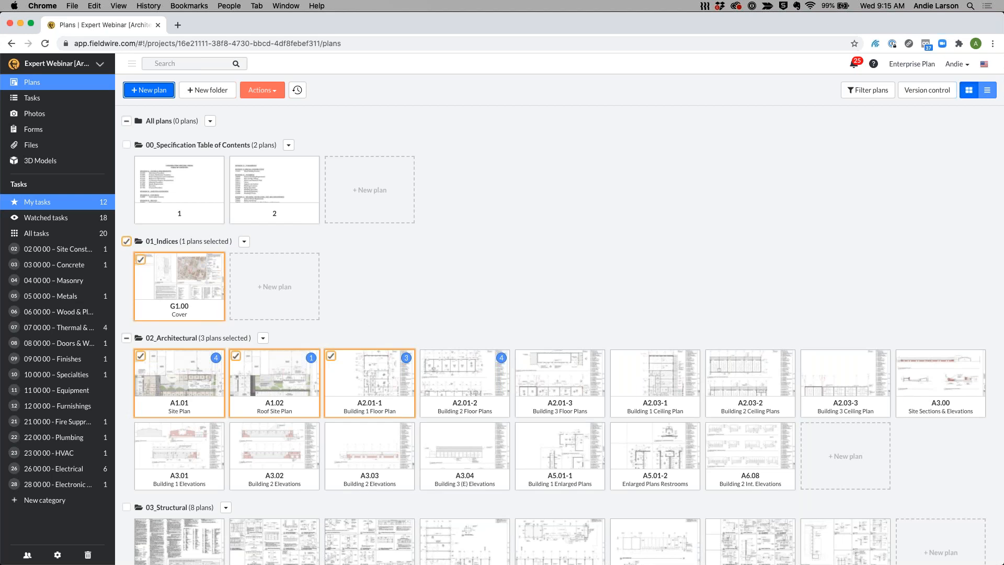
{"action": "left_click", "coordinate": [369, 381]}
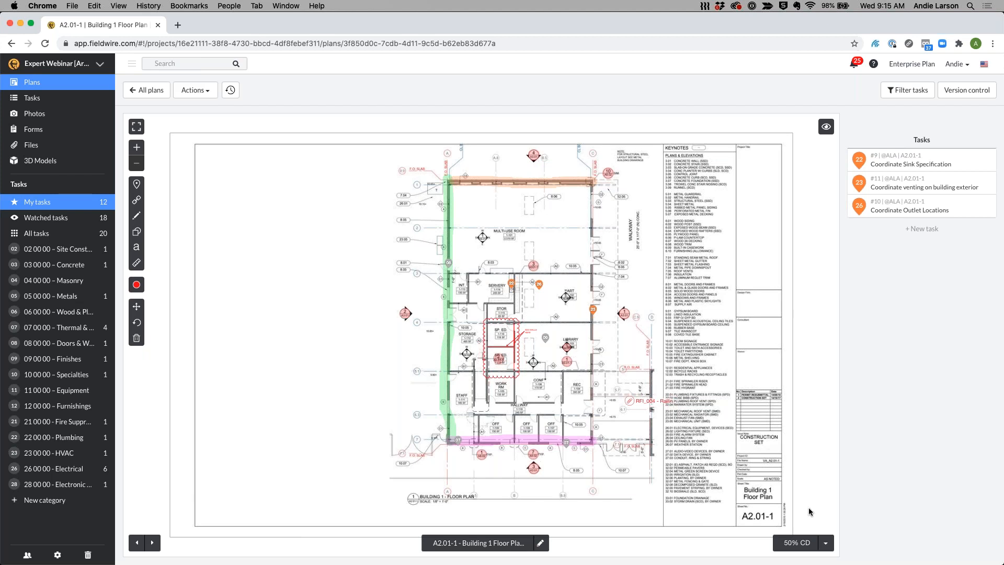
{"action": "left_click", "coordinate": [827, 544]}
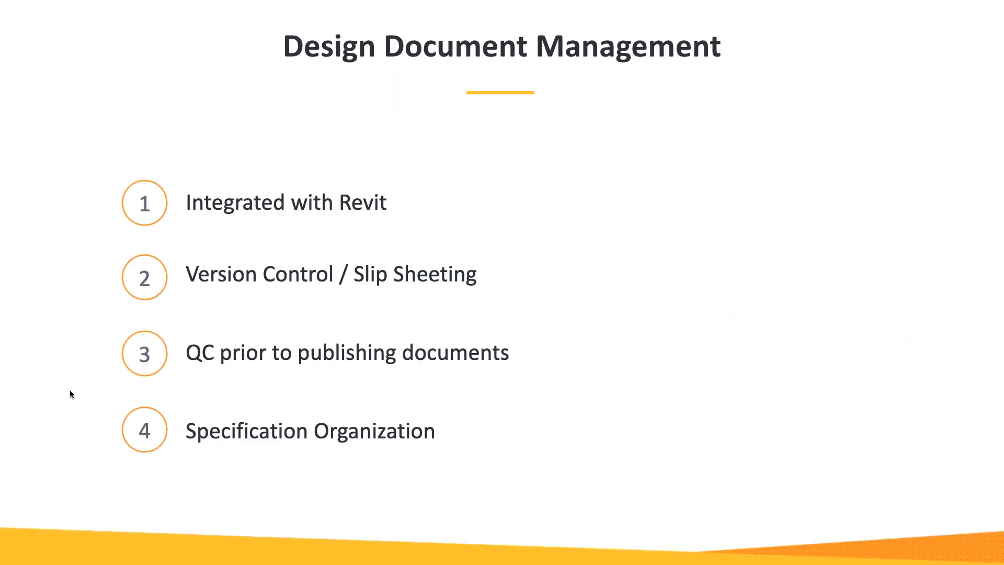
{"action": "key", "text": "Right"}
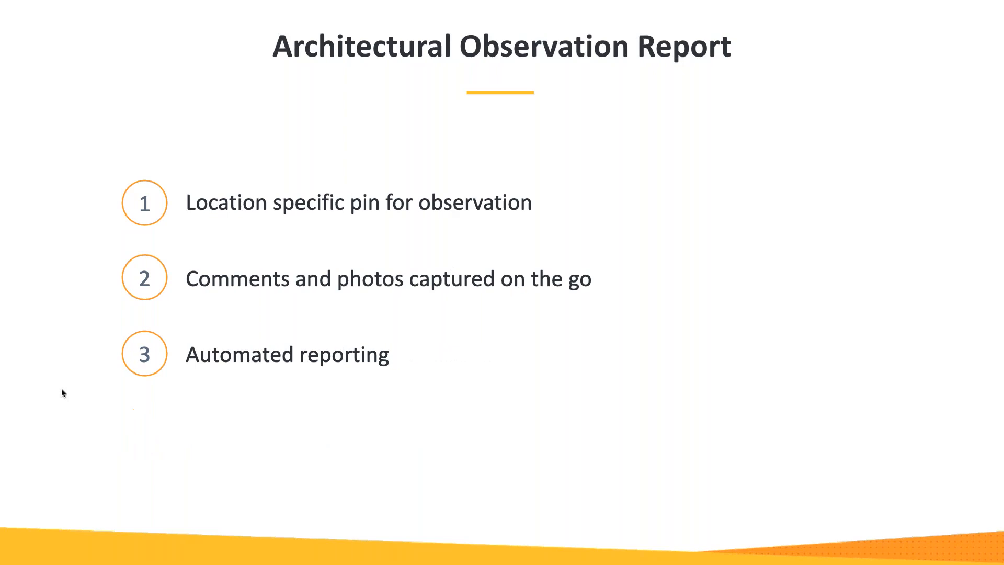
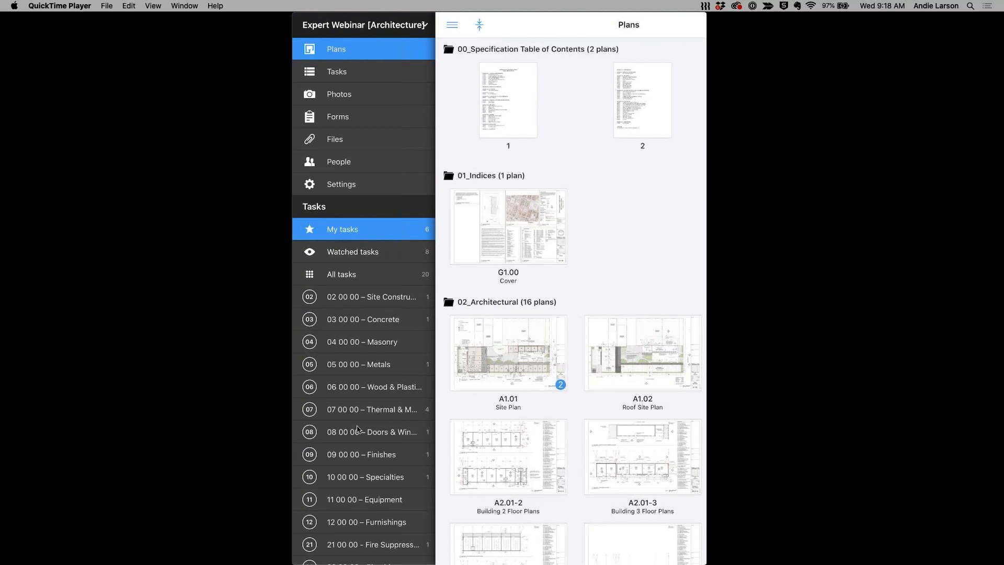
- Open plan A2.01-1 in the mirrored tablet app and place a new task pin near the lower wall of Building 1
{"action": "mouse_move", "coordinate": [401, 320]}
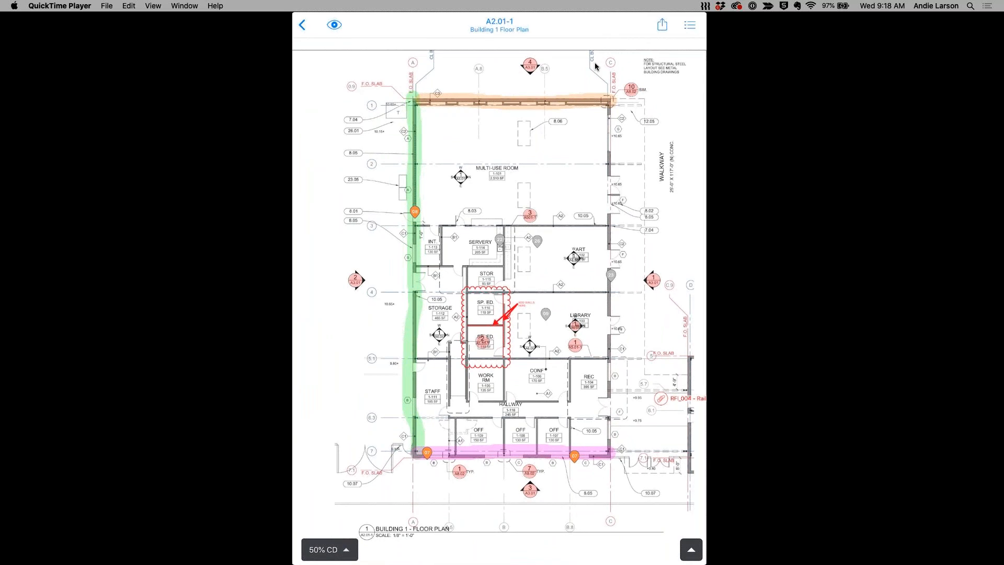
{"action": "mouse_move", "coordinate": [590, 209]}
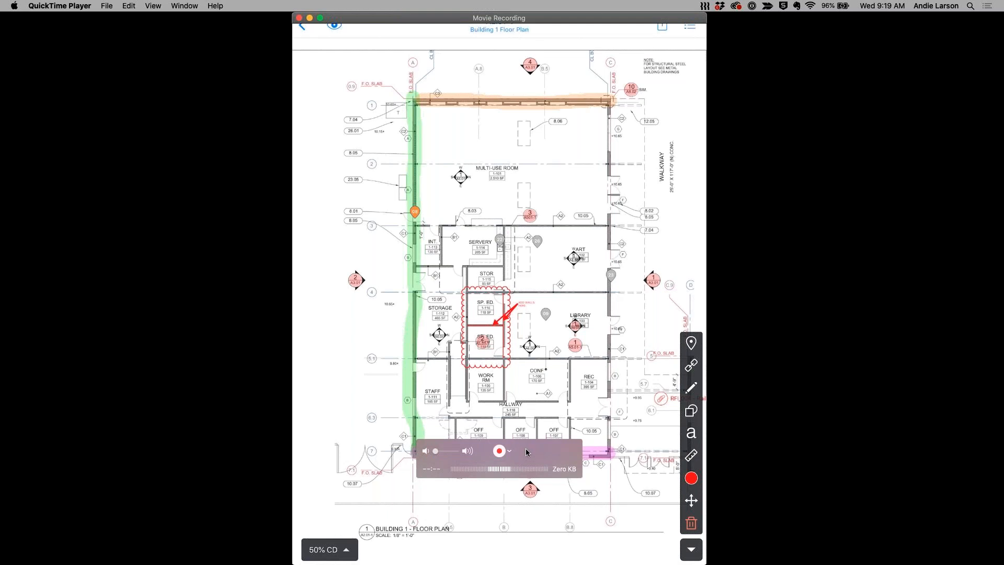
{"action": "left_click_drag", "start_coordinate": [525, 449], "coordinate": [537, 532]}
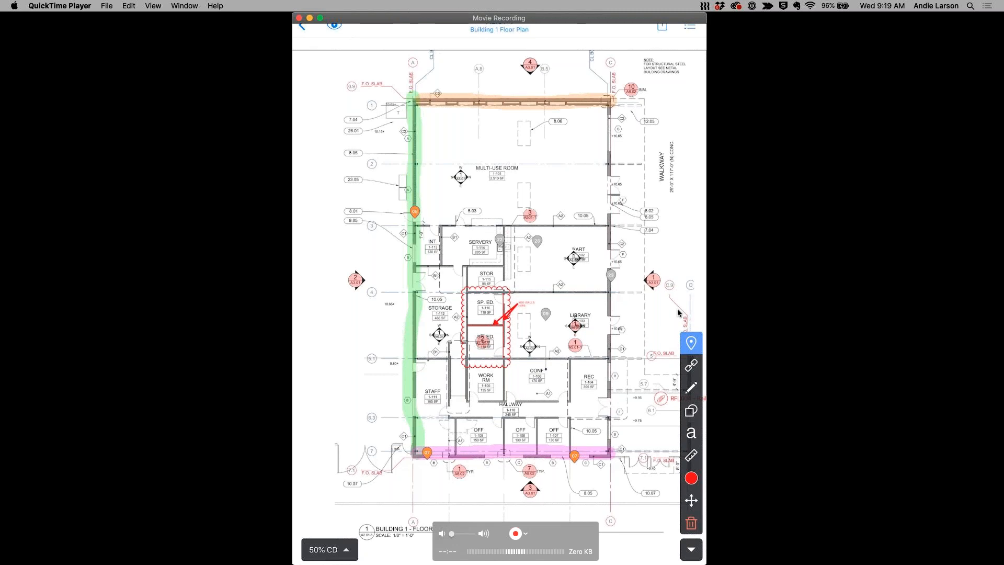
{"action": "left_click", "coordinate": [476, 463]}
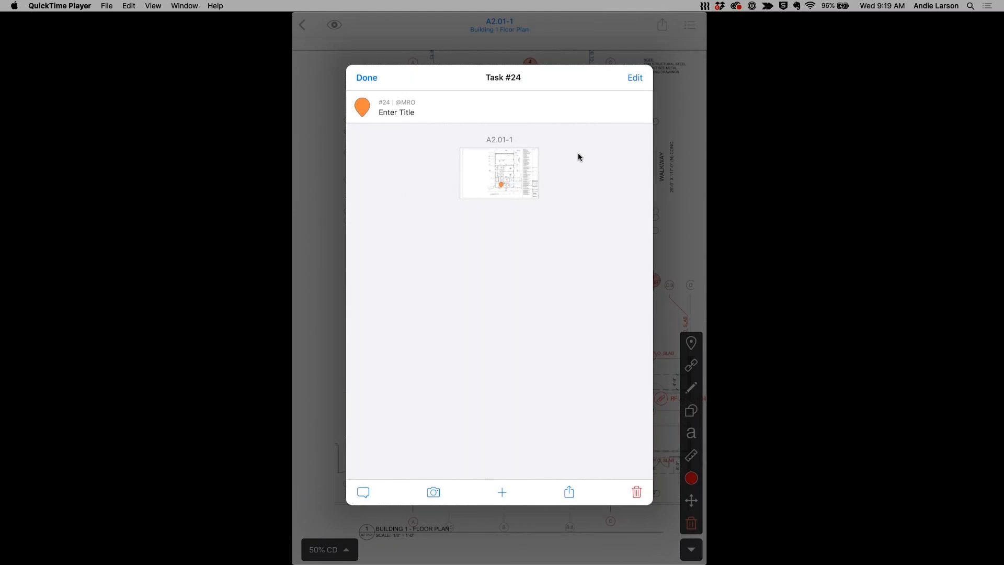
- Post the message "Admin area main entrance" on the new task and start another message
{"action": "left_click", "coordinate": [362, 477]}
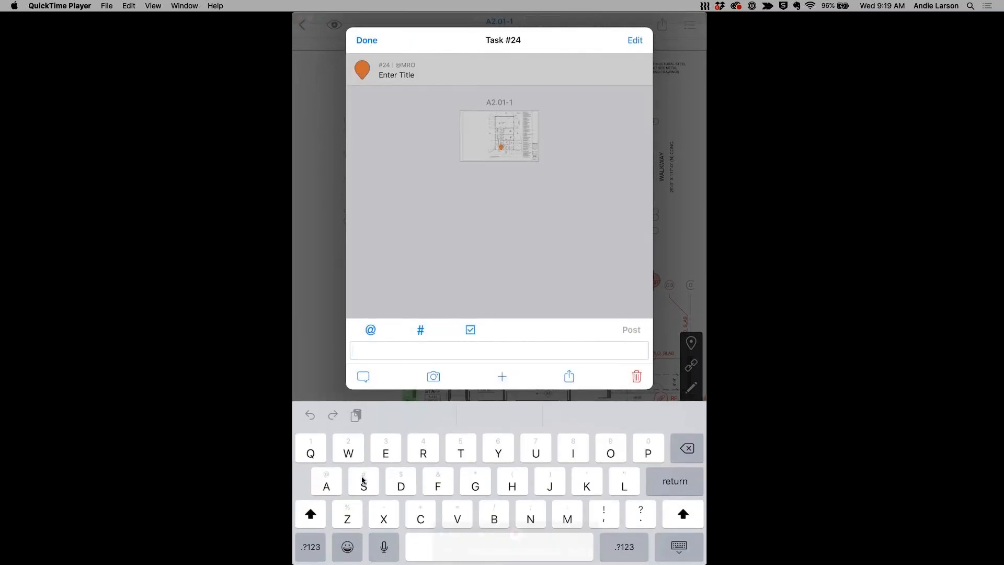
{"action": "left_click", "coordinate": [380, 533]}
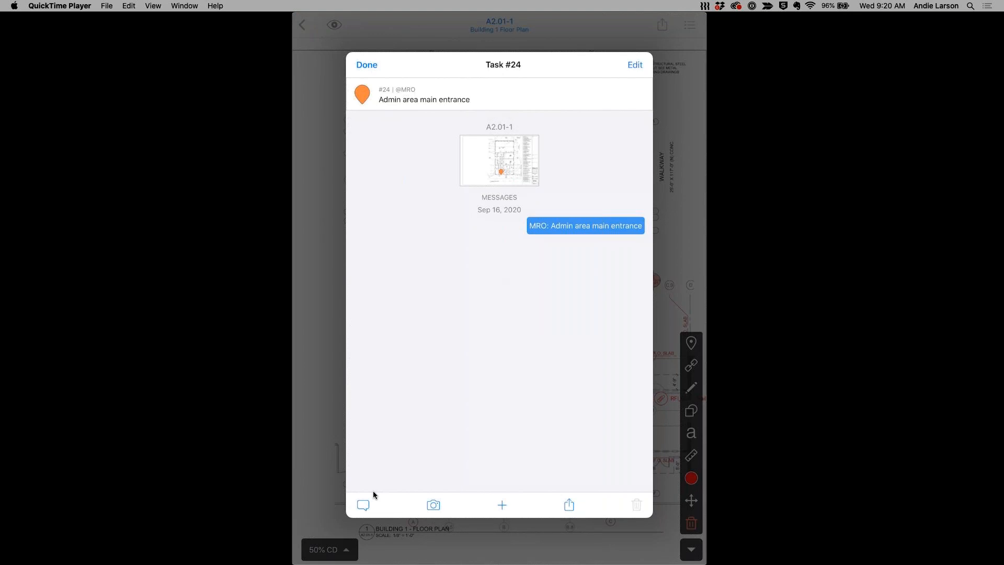
{"action": "left_click", "coordinate": [363, 503]}
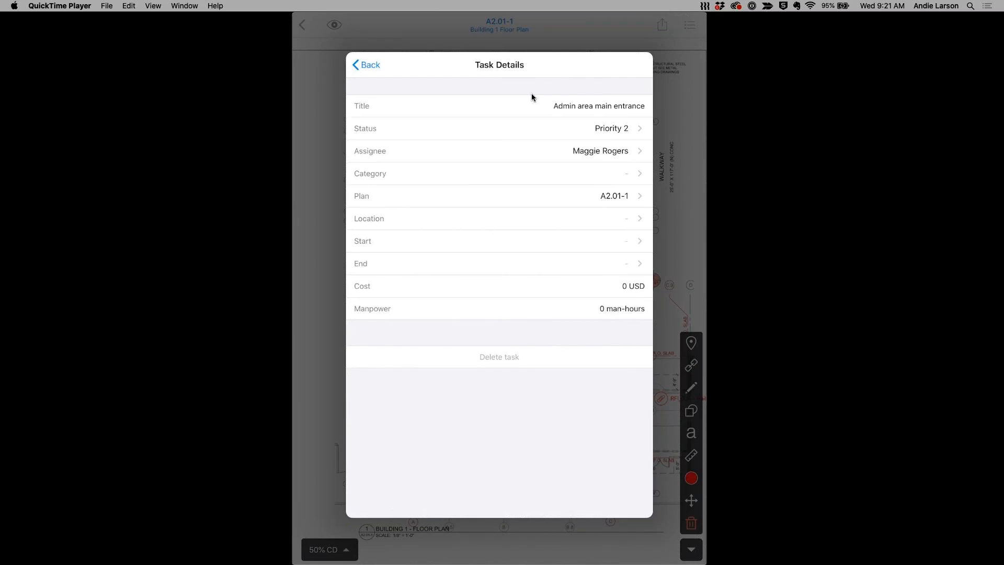
- Set the new task's category to 07 00 00 – Thermal & Moisture Control
{"action": "left_click", "coordinate": [653, 174]}
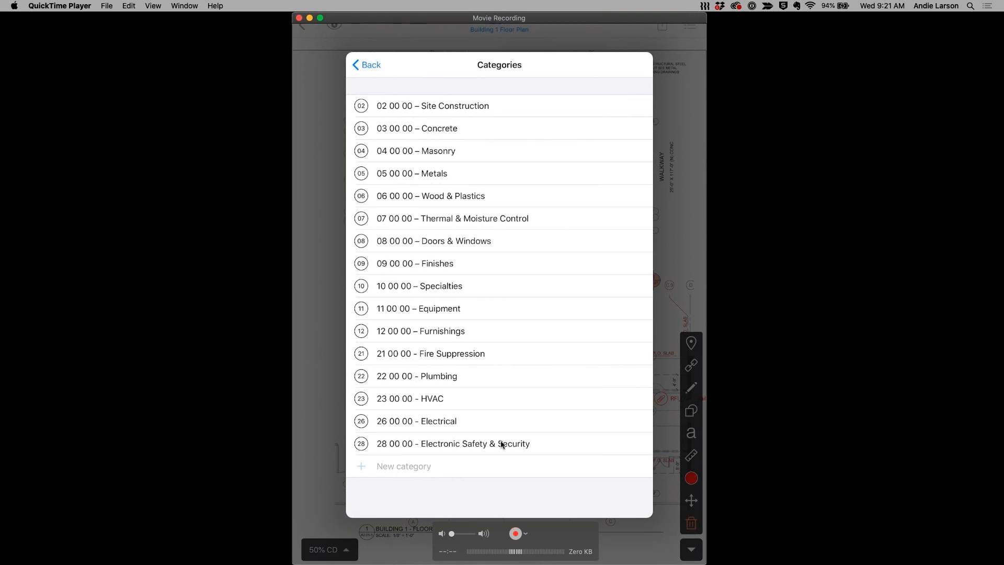
{"action": "left_click", "coordinate": [555, 219]}
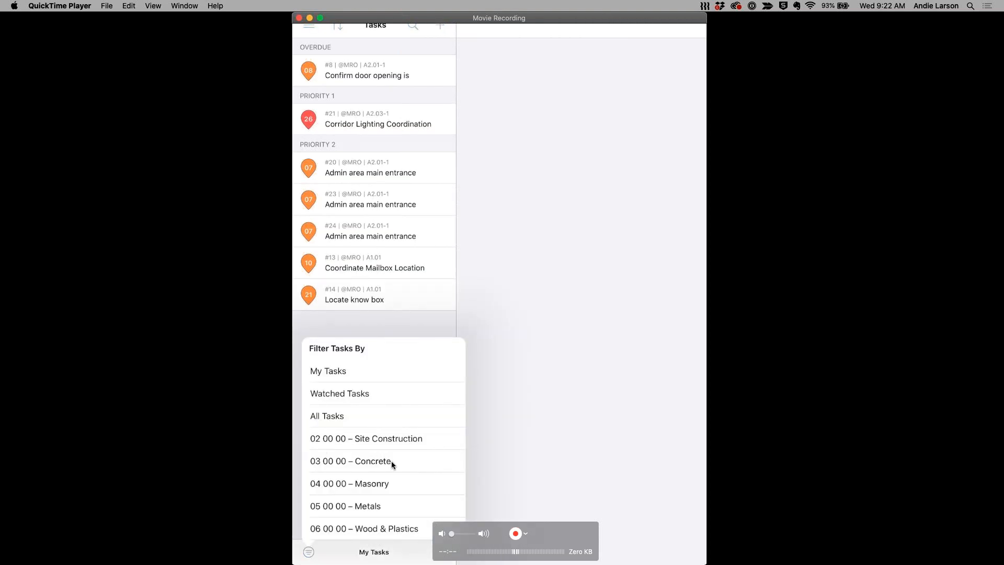
- Look through the categories available for filtering the task list, and leave the filter unchanged
{"action": "scroll", "coordinate": [391, 460], "scroll_direction": "down", "scroll_amount": 5}
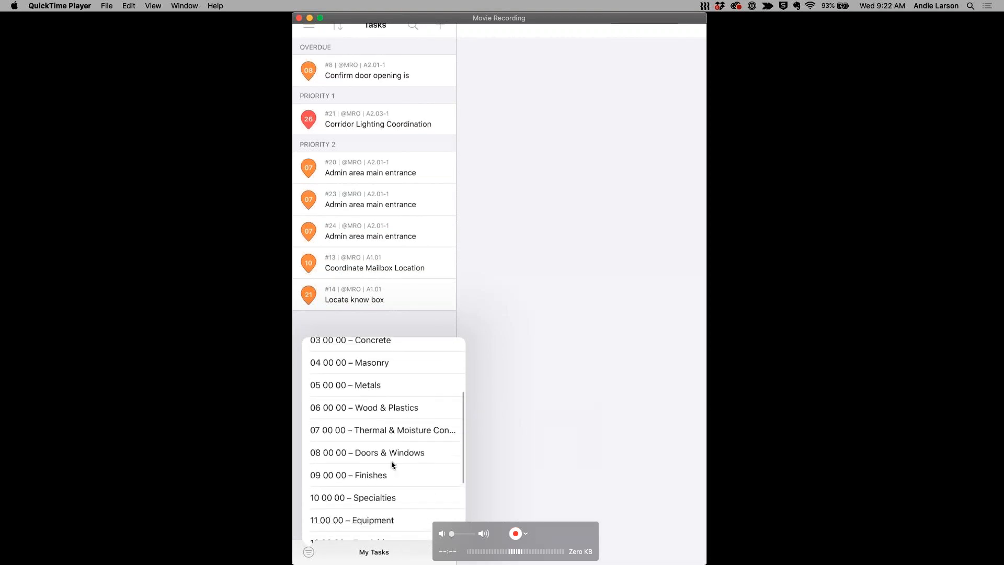
{"action": "scroll", "coordinate": [391, 460], "scroll_direction": "up", "scroll_amount": 5}
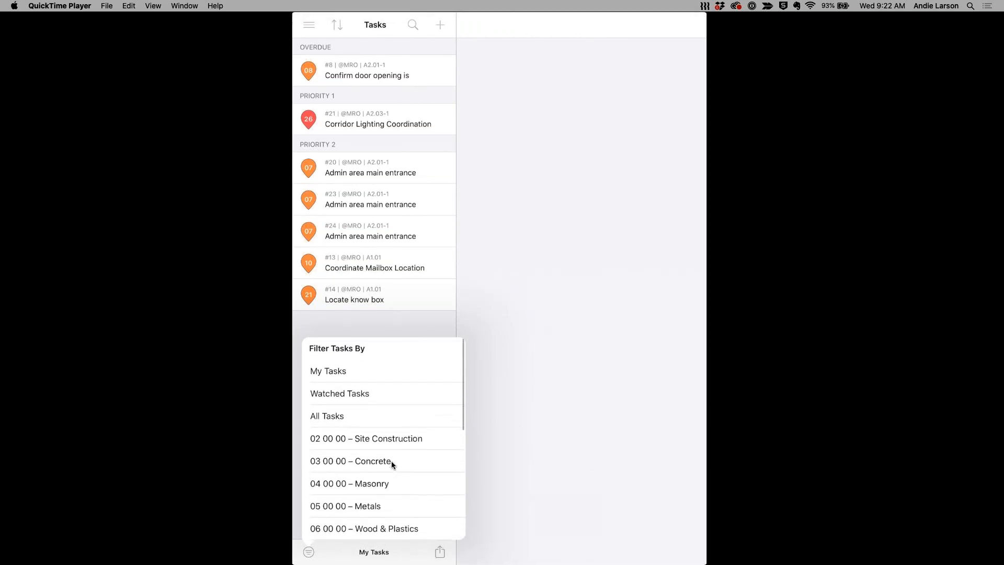
{"action": "key", "text": "Escape"}
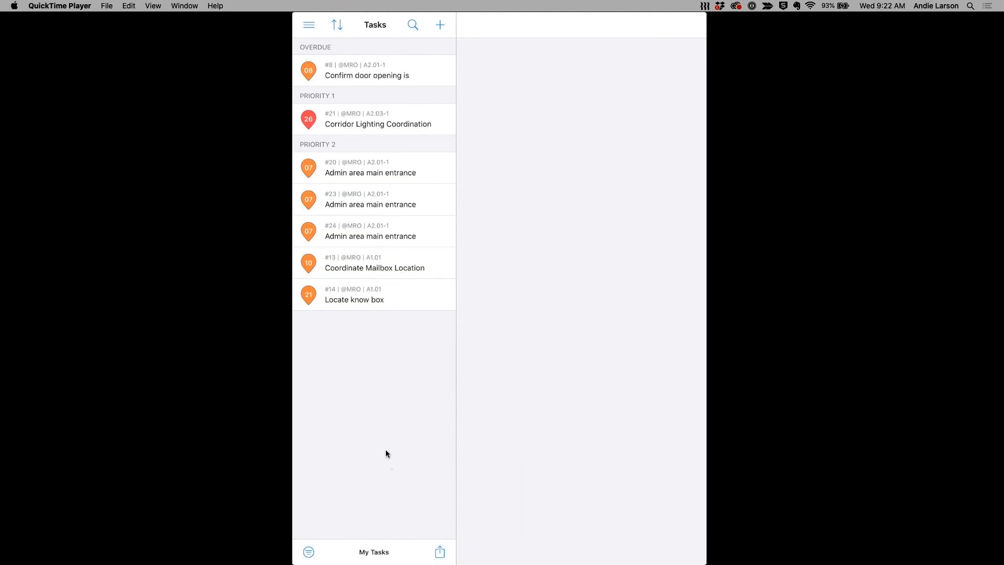
- Move the recording controls aside and open the report templates available for My Tasks
{"action": "mouse_move", "coordinate": [423, 467]}
{"action": "left_click_drag", "start_coordinate": [495, 527], "coordinate": [560, 527]}
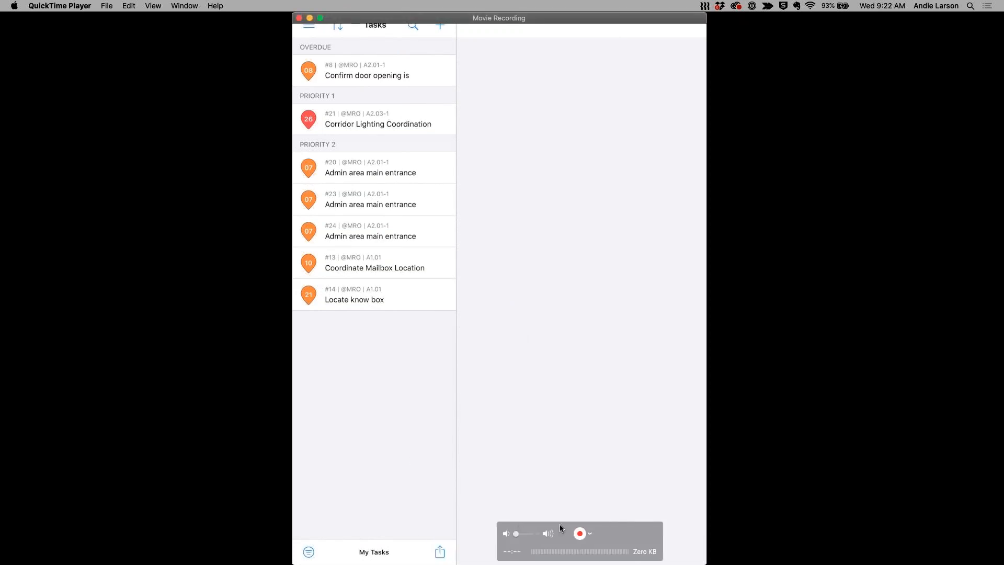
{"action": "left_click", "coordinate": [430, 554]}
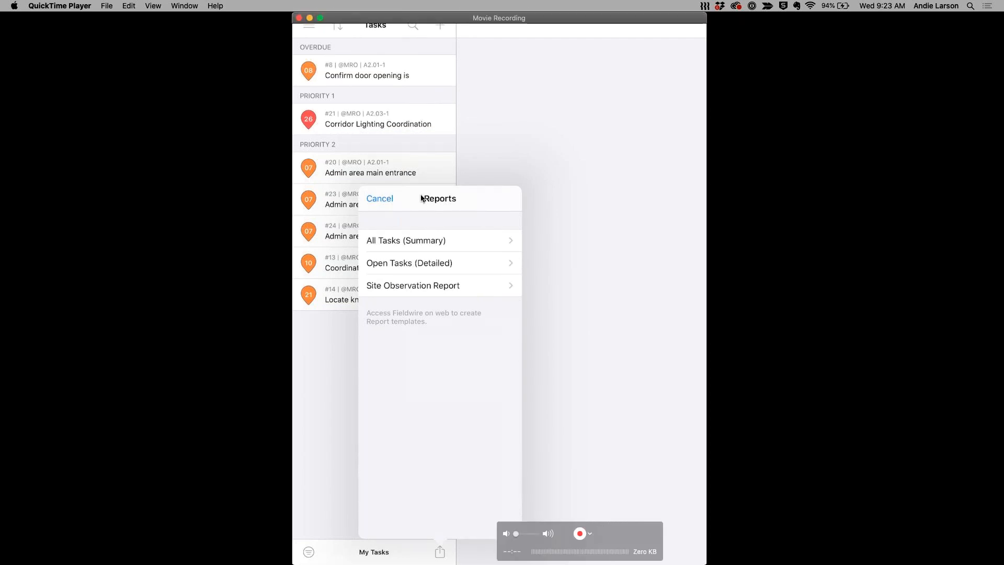
- Switch to Fieldwire in the browser and open the list of reports for the project's tasks
{"action": "key", "text": "ctrl+Left"}
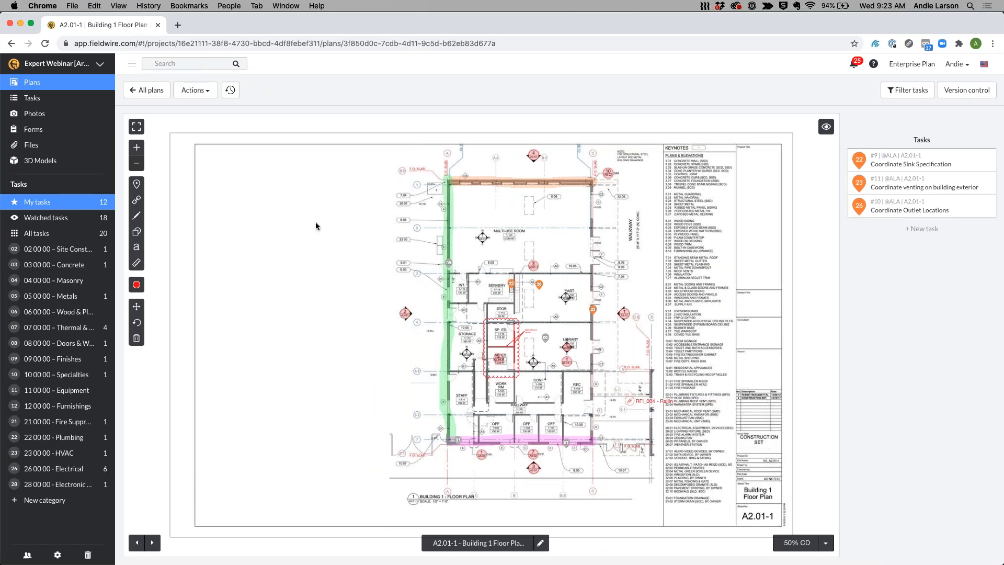
{"action": "left_click", "coordinate": [30, 99]}
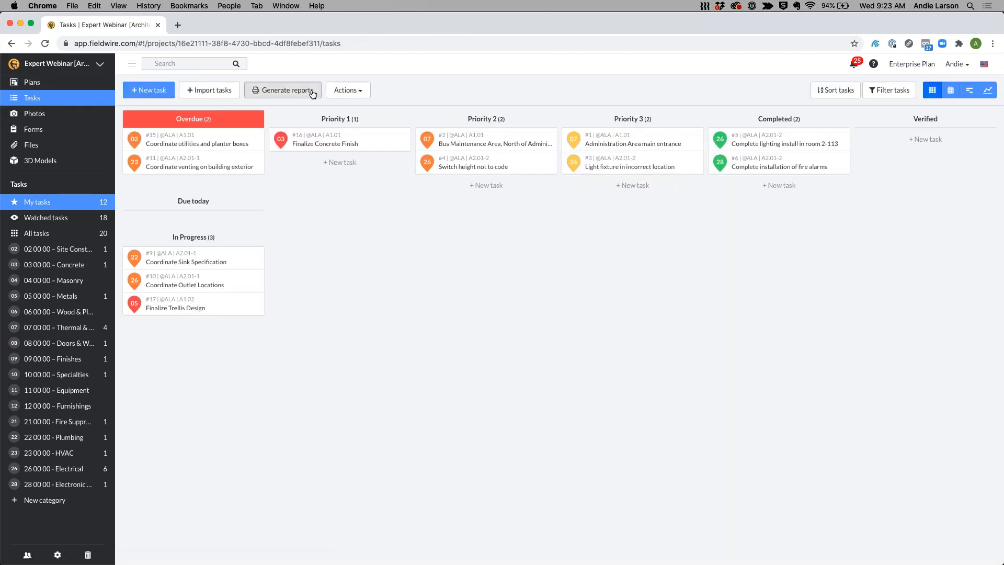
{"action": "left_click", "coordinate": [312, 92]}
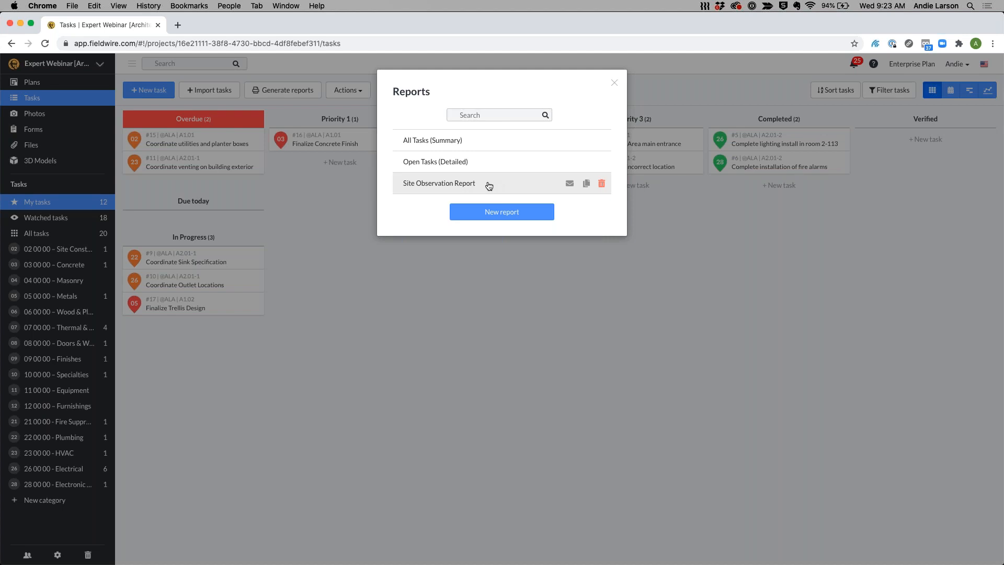
- Open the Site Observation Report template and choose PDF Detailed as its type
{"action": "left_click", "coordinate": [488, 186]}
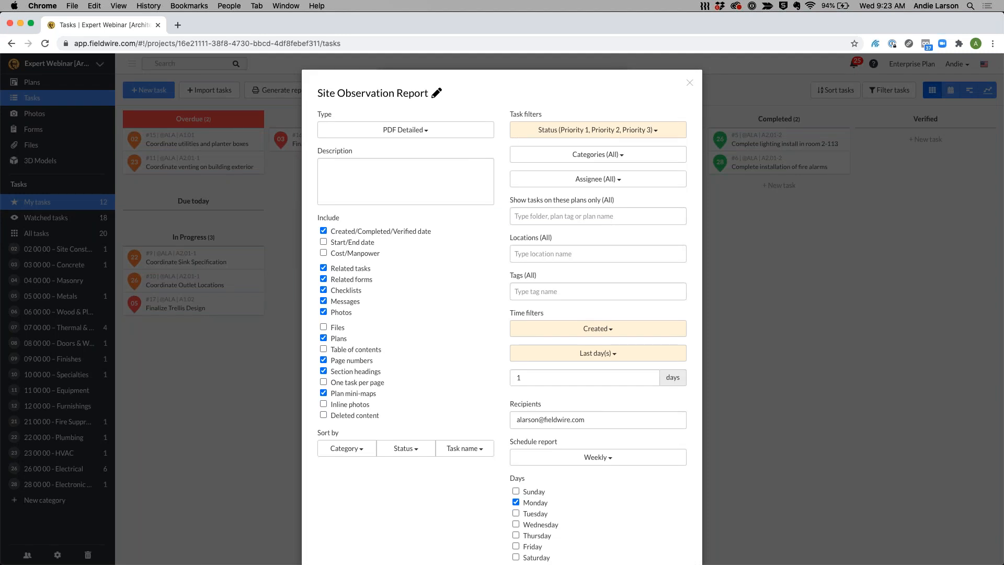
{"action": "left_click", "coordinate": [397, 134]}
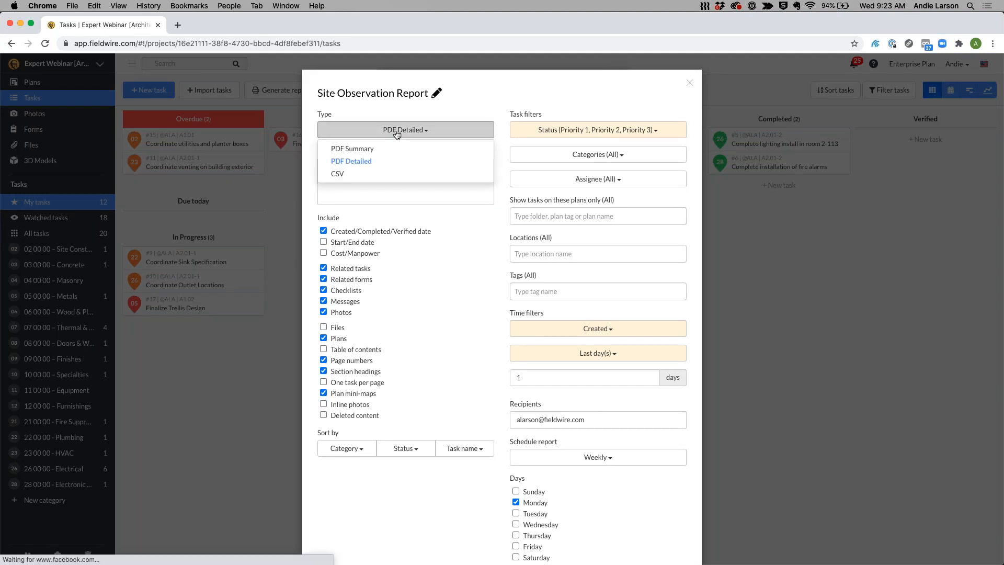
{"action": "left_click", "coordinate": [369, 163]}
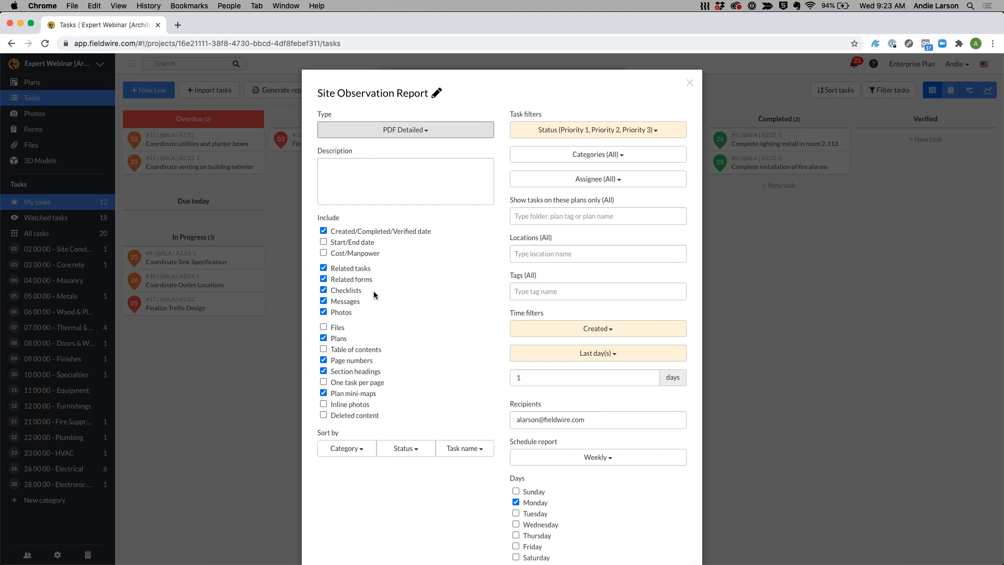
- Look at the status choices in the Site Observation Report's task filters, and set the report's schedule to Send now
{"action": "left_click", "coordinate": [559, 129]}
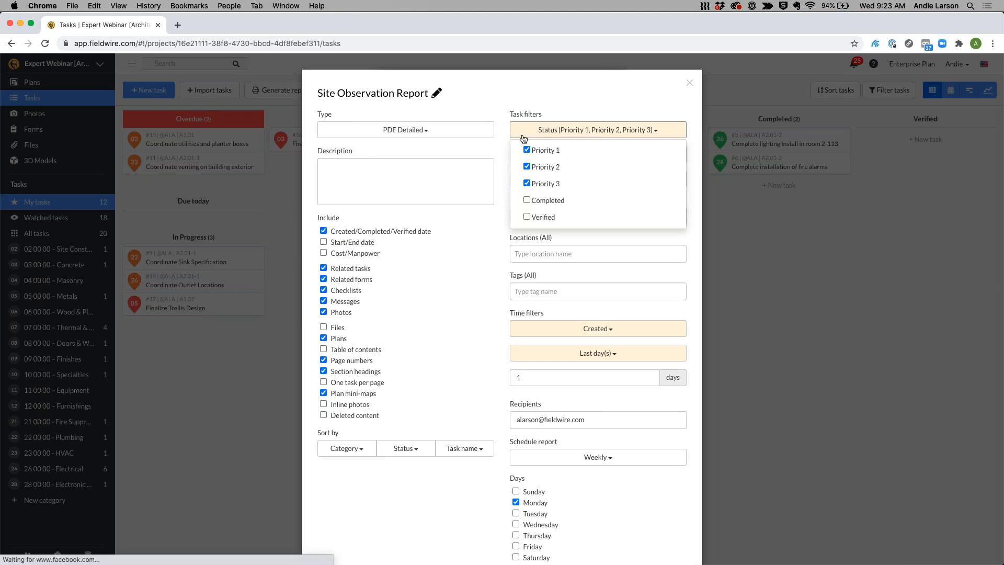
{"action": "left_click", "coordinate": [570, 98]}
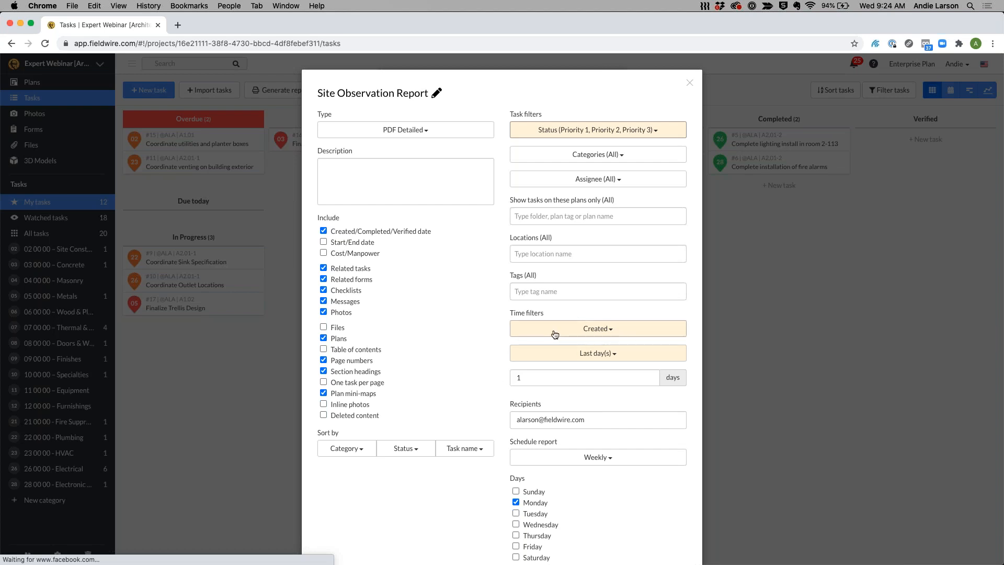
{"action": "scroll", "coordinate": [555, 335], "scroll_direction": "down", "scroll_amount": 1}
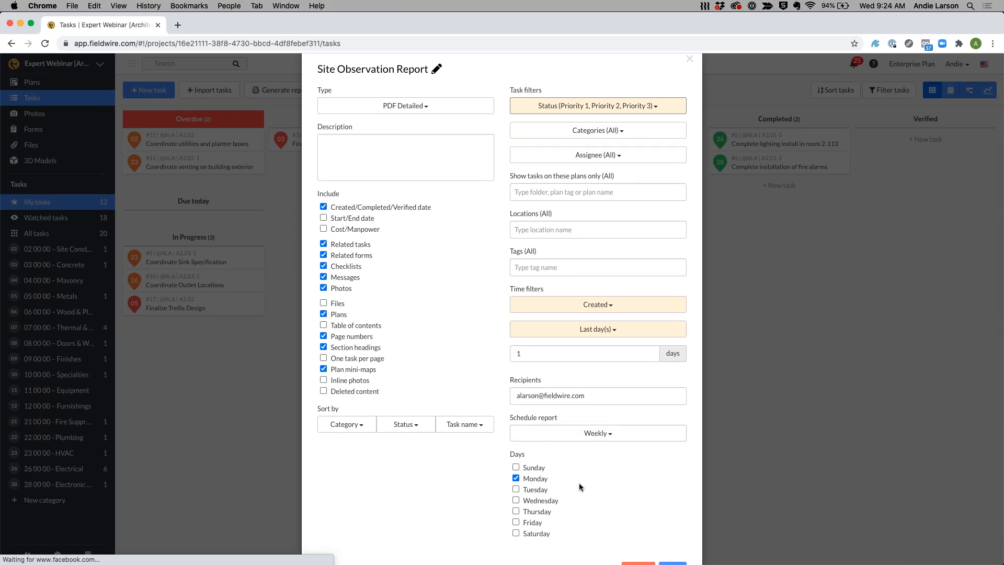
{"action": "left_click", "coordinate": [560, 437]}
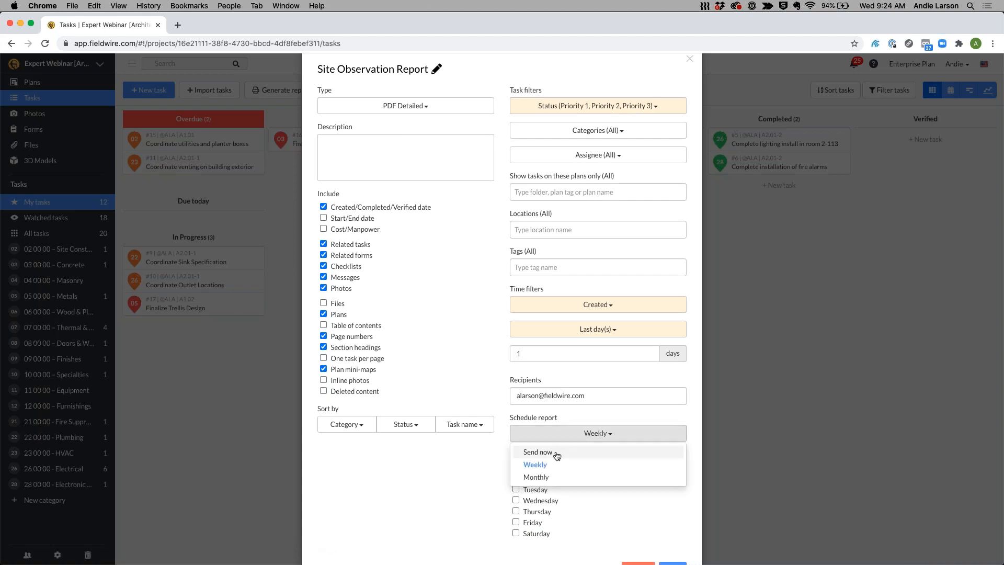
{"action": "left_click", "coordinate": [538, 452]}
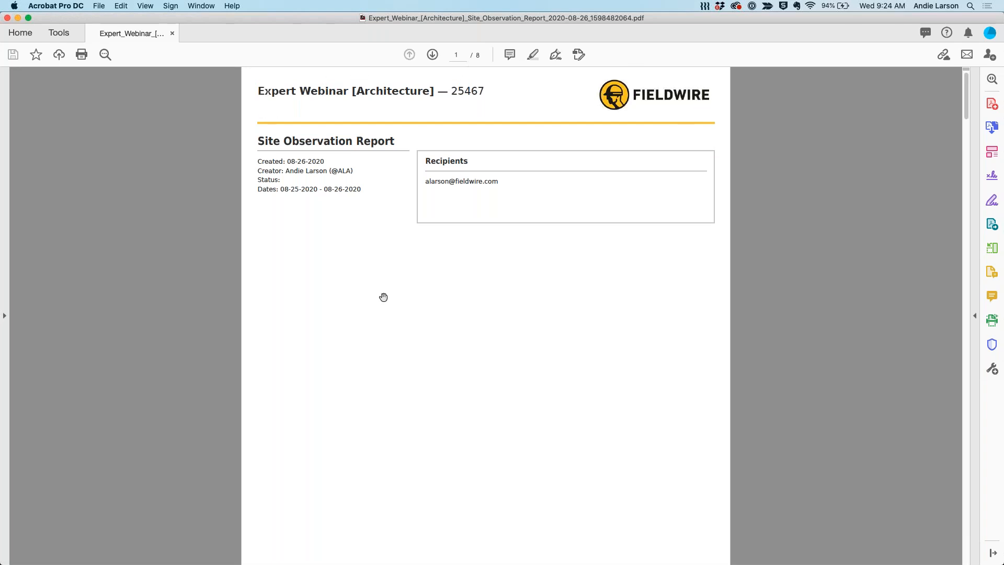
- Read through the generated Site Observation Report PDF, examining its cover page and each task's details, plan mini-map, messages and photos
{"action": "scroll", "coordinate": [383, 296], "scroll_direction": "down", "scroll_amount": 1}
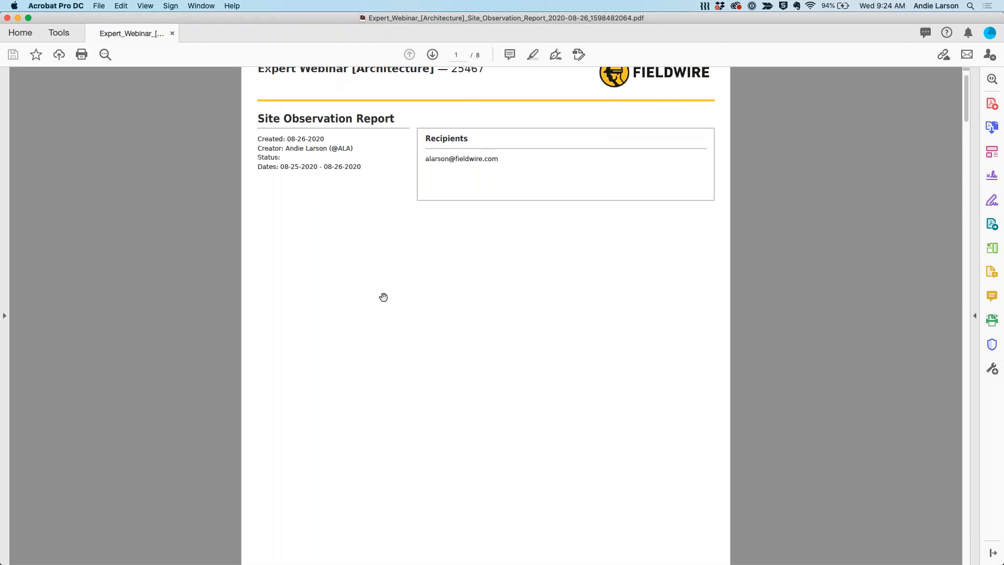
{"action": "scroll", "coordinate": [383, 297], "scroll_direction": "down", "scroll_amount": 10}
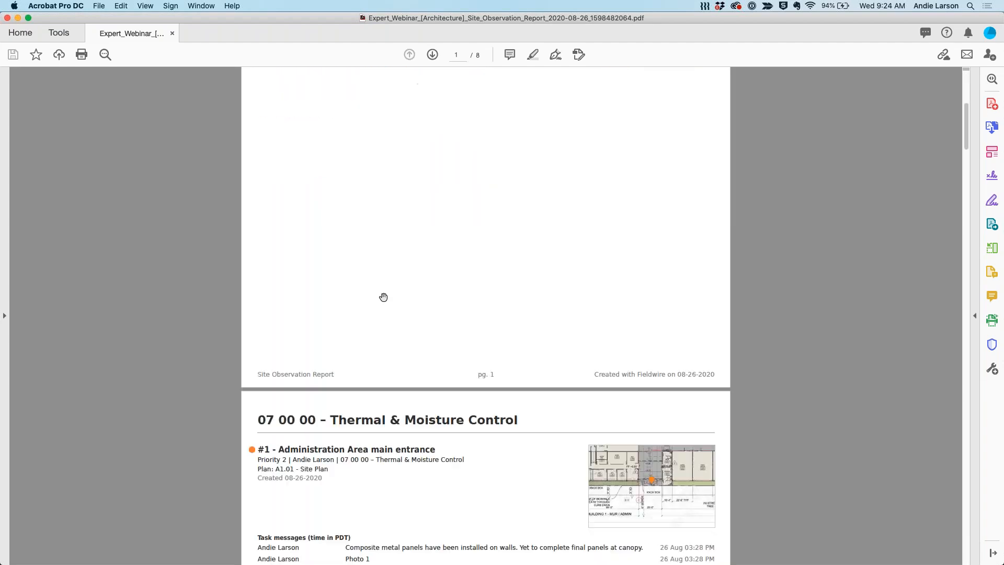
{"action": "scroll", "coordinate": [383, 297], "scroll_direction": "down", "scroll_amount": 3}
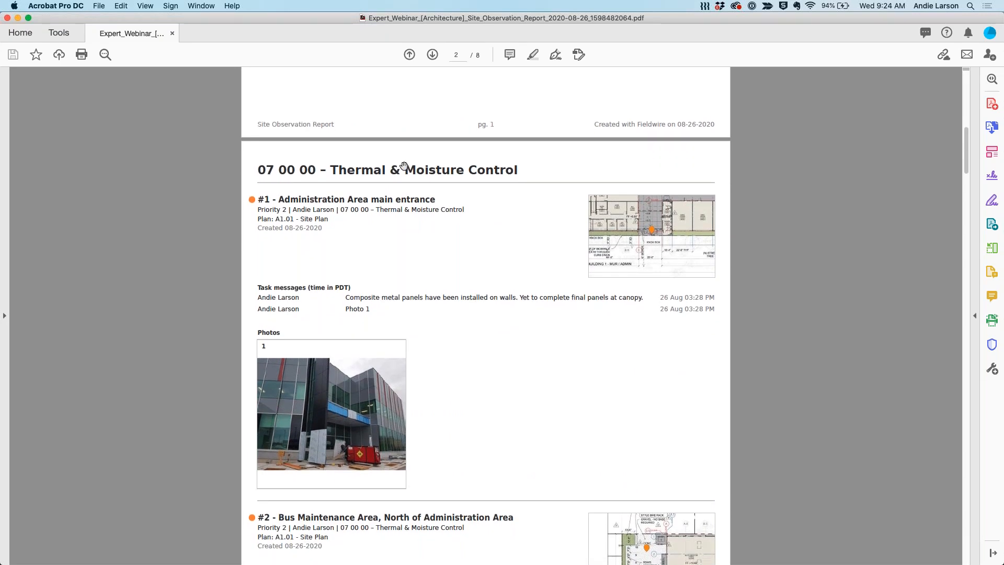
{"action": "scroll", "coordinate": [450, 290], "scroll_direction": "down", "scroll_amount": 2}
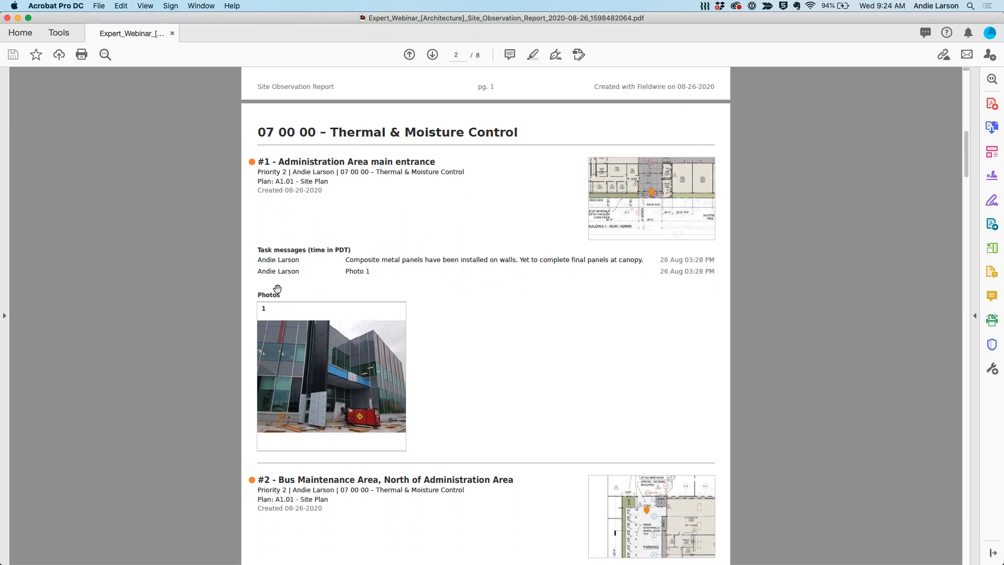
{"action": "scroll", "coordinate": [483, 350], "scroll_direction": "down", "scroll_amount": 4}
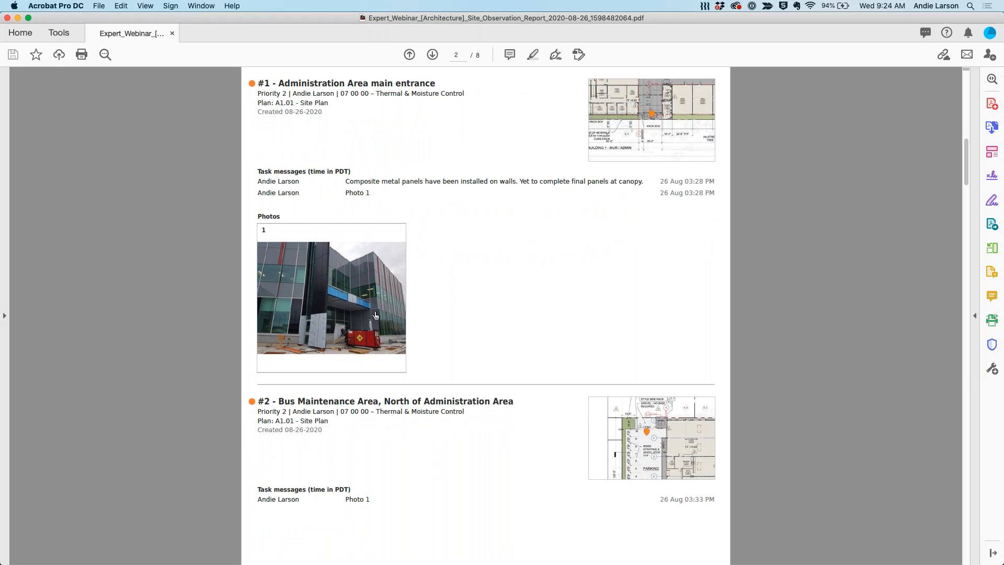
{"action": "scroll", "coordinate": [516, 286], "scroll_direction": "down", "scroll_amount": 8}
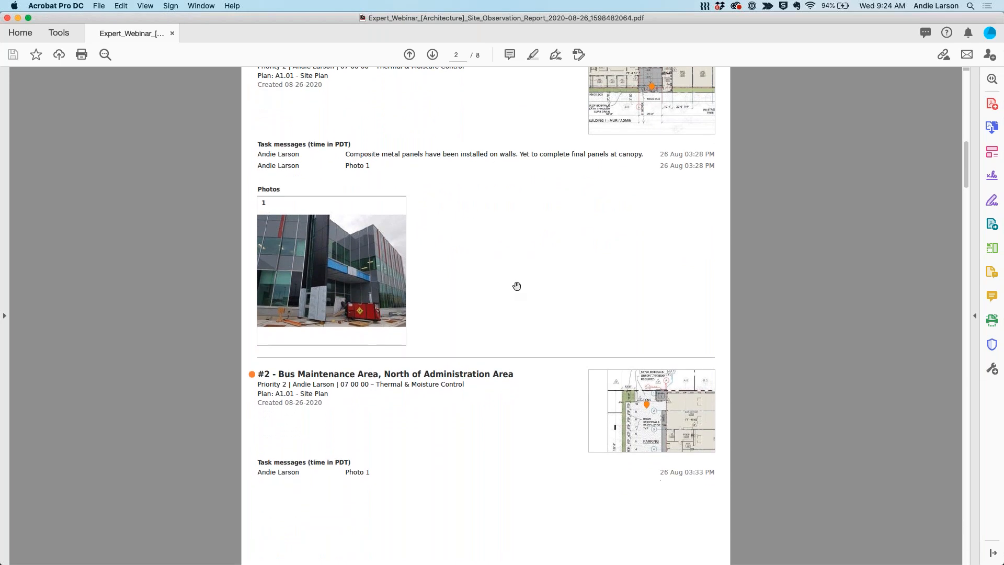
{"action": "scroll", "coordinate": [517, 286], "scroll_direction": "down", "scroll_amount": 6}
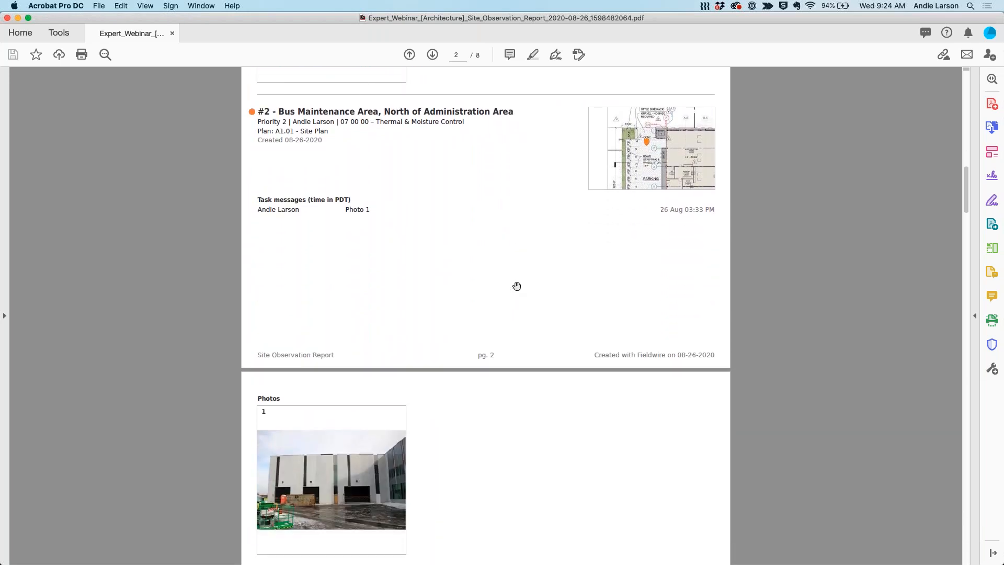
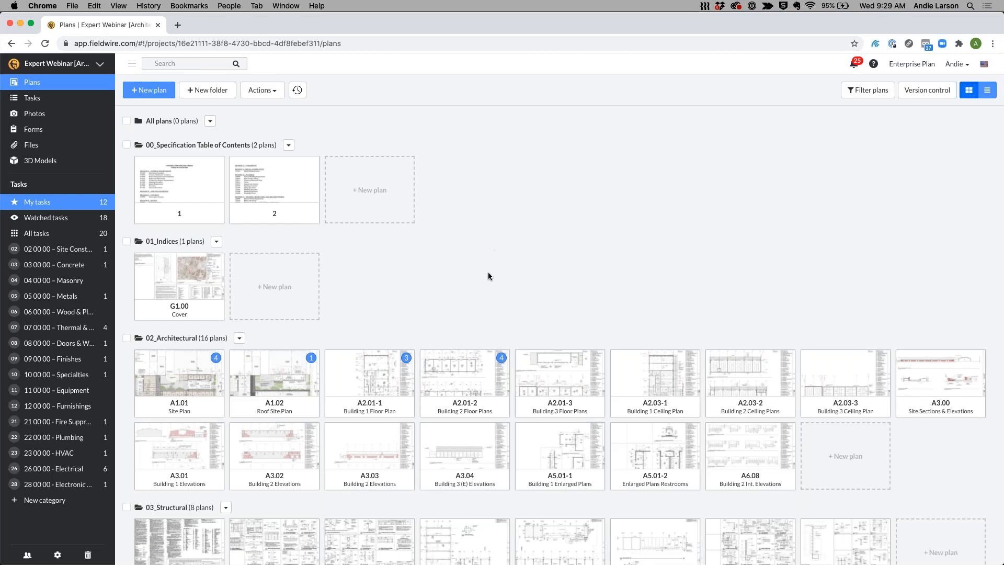
- Open the A2.03-1 Building 1 Ceiling Plan in Fieldwire and open its Corridor Lighting Coordination task
{"action": "left_click", "coordinate": [634, 380]}
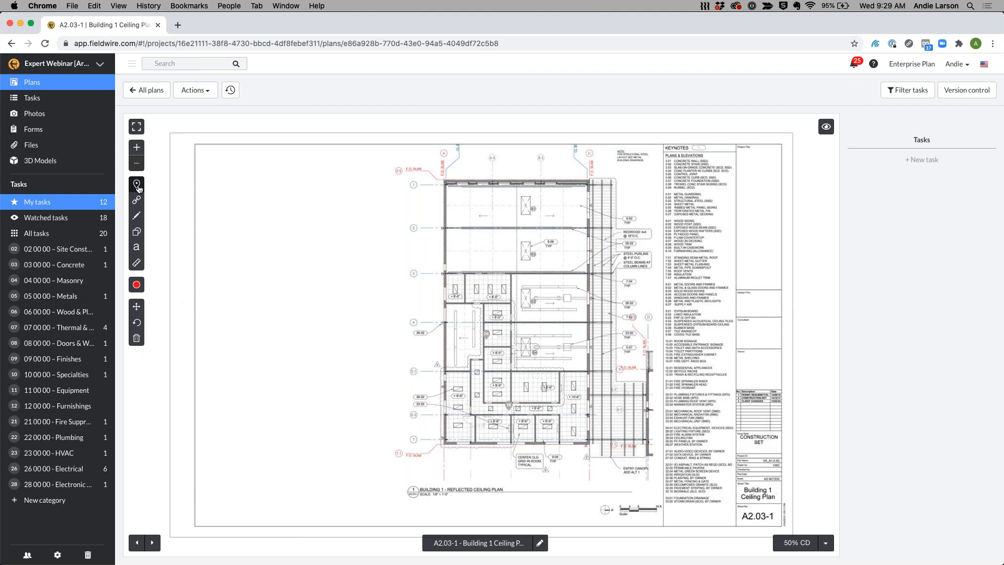
{"action": "left_click", "coordinate": [136, 185]}
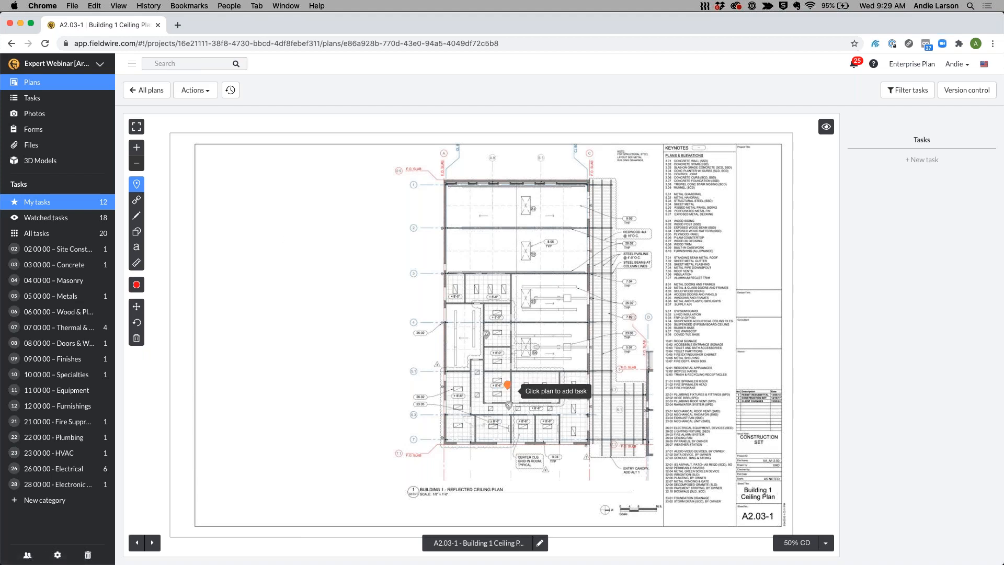
{"action": "key", "text": "Escape"}
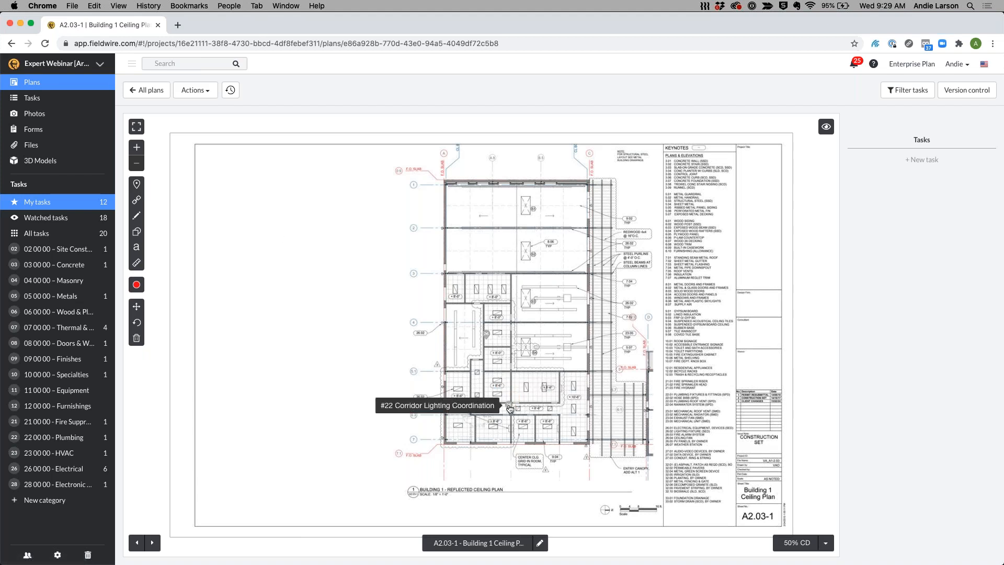
{"action": "left_click", "coordinate": [510, 408]}
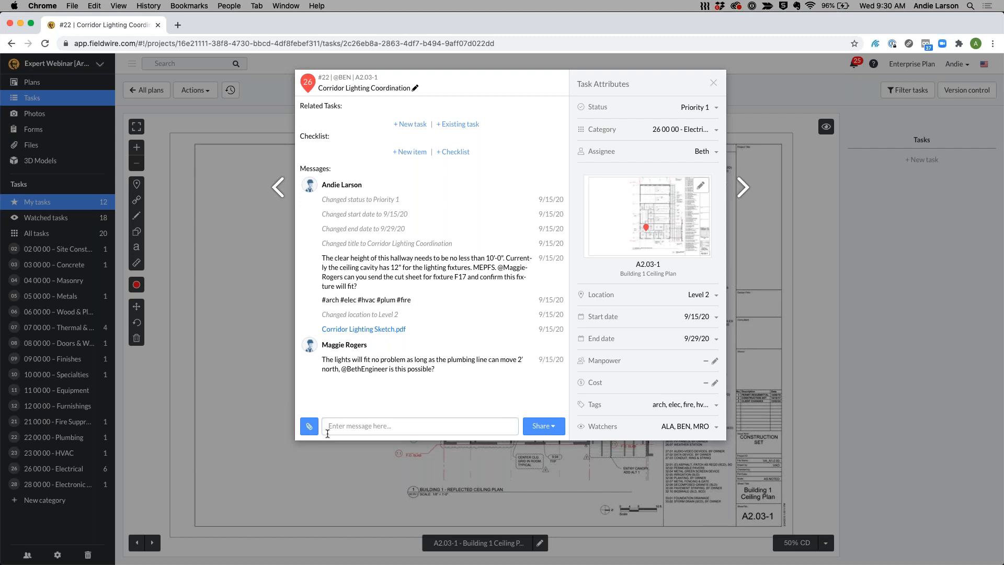
- Check the task's selected tags, post the message "#civil" to add that tag, and close the task
{"action": "left_click", "coordinate": [661, 405]}
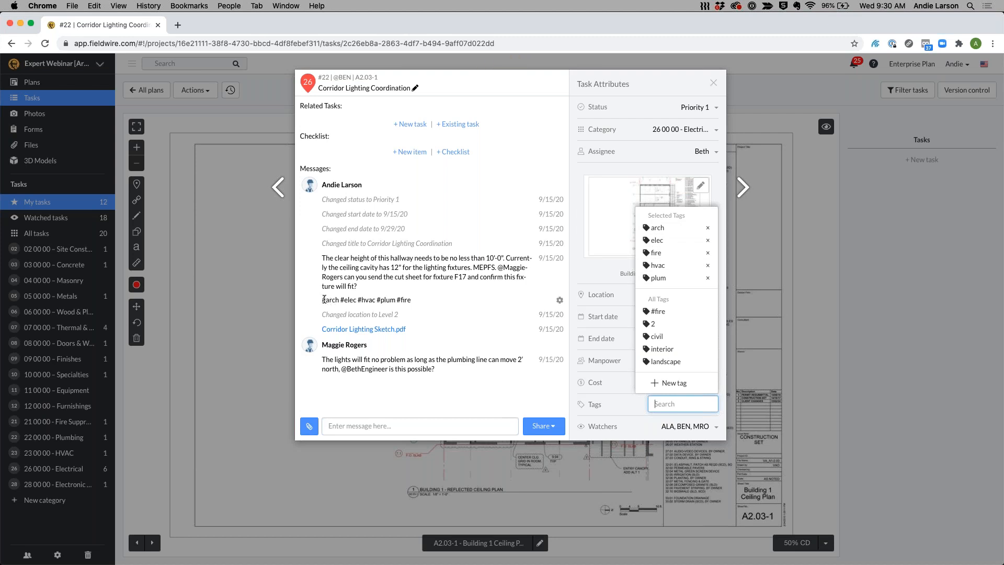
{"action": "left_click", "coordinate": [337, 425]}
{"action": "type", "text": "#"}
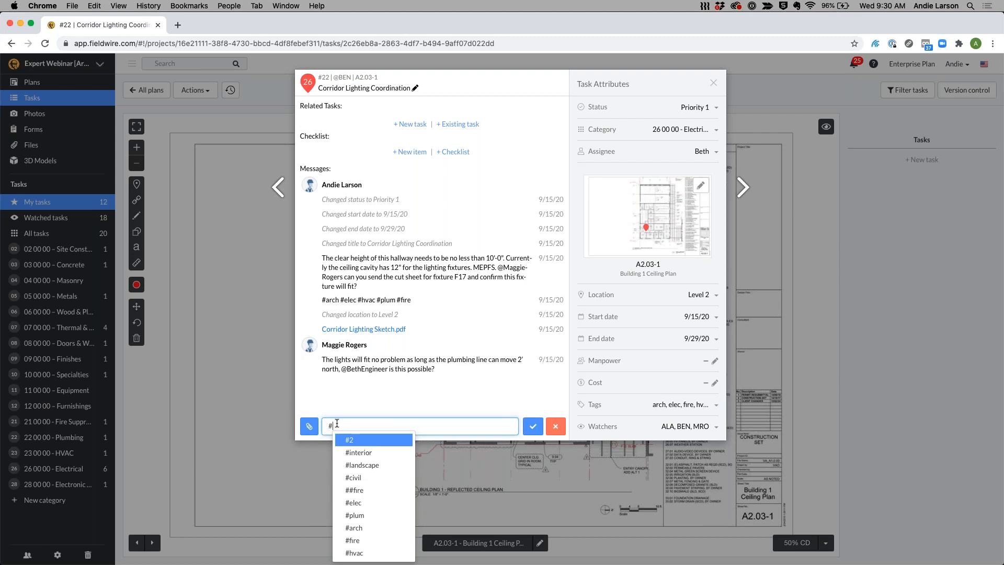
{"action": "left_click", "coordinate": [365, 478]}
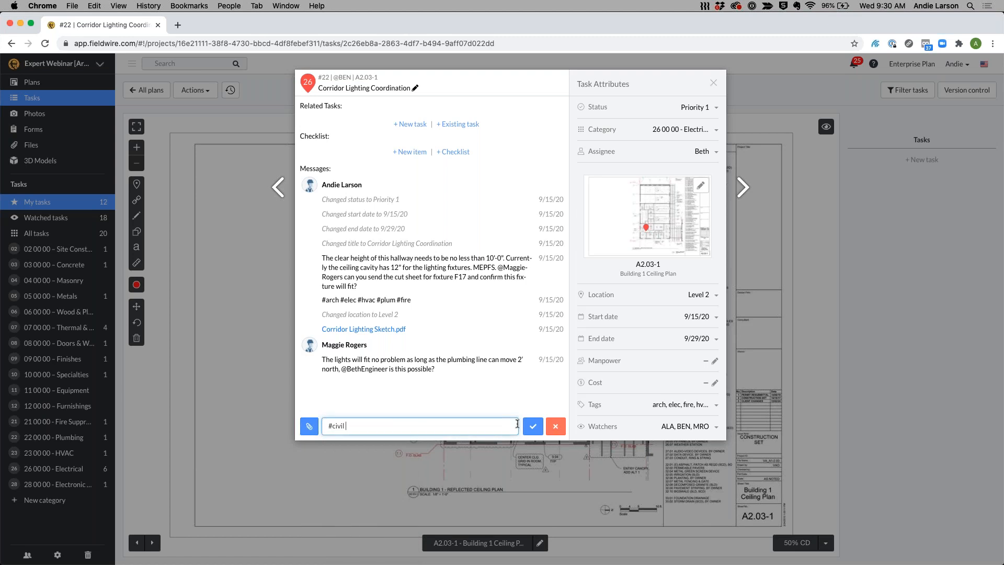
{"action": "left_click", "coordinate": [534, 427]}
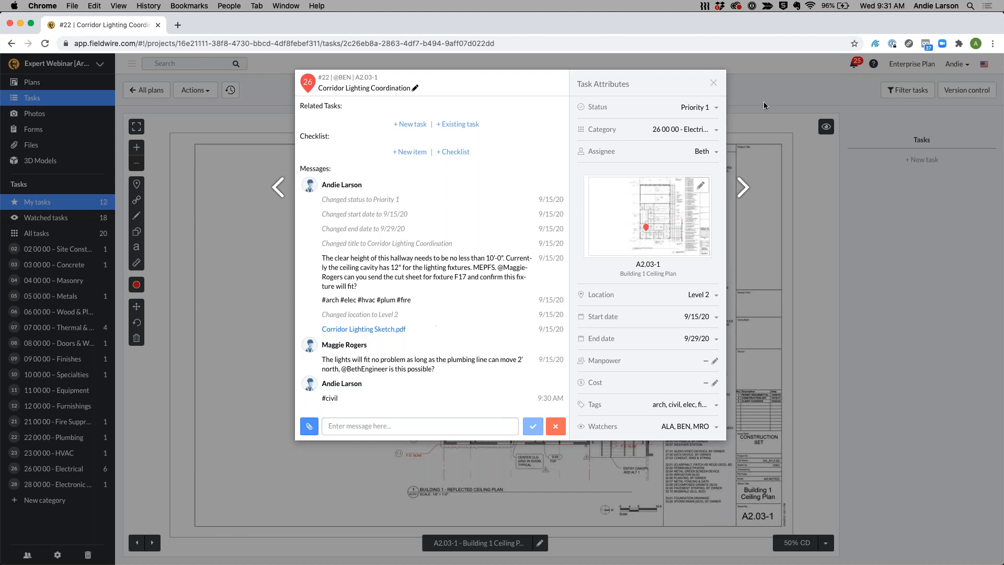
{"action": "left_click", "coordinate": [713, 82]}
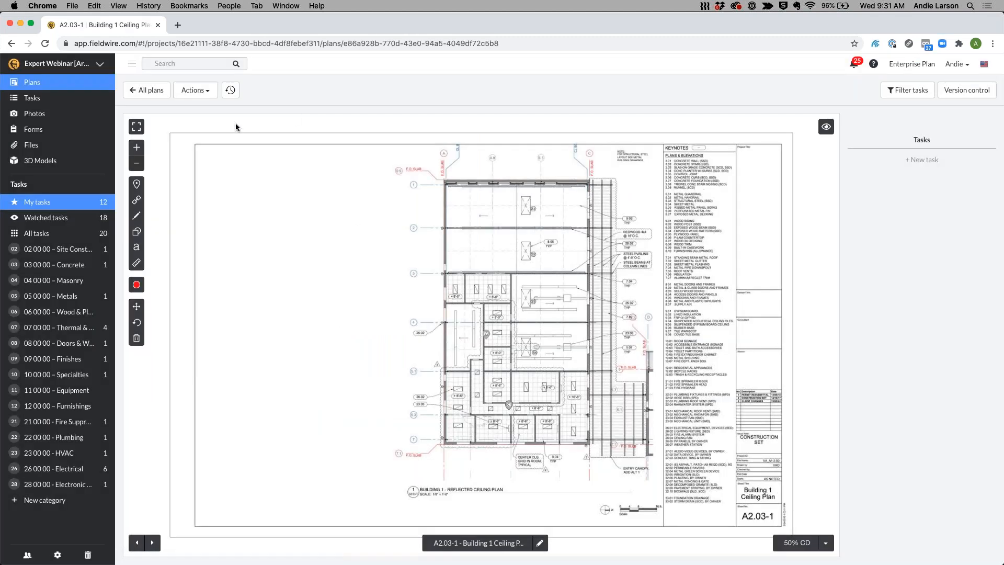
- Open the overdue task Coordinate utilities and planter boxes from the project's tasks, and reassign it to the engineer on the team
{"action": "left_click", "coordinate": [50, 101]}
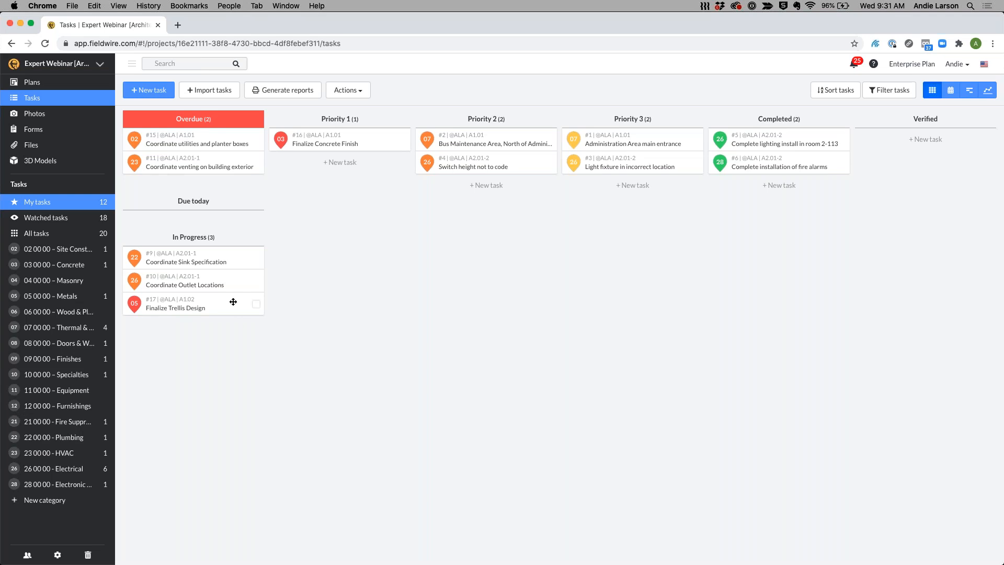
{"action": "left_click", "coordinate": [226, 144]}
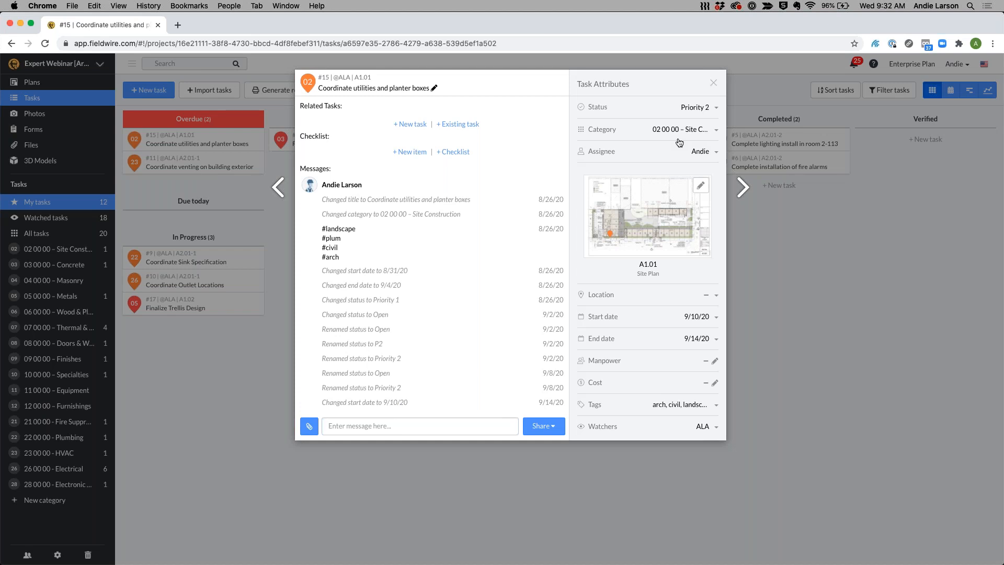
{"action": "left_click", "coordinate": [653, 153]}
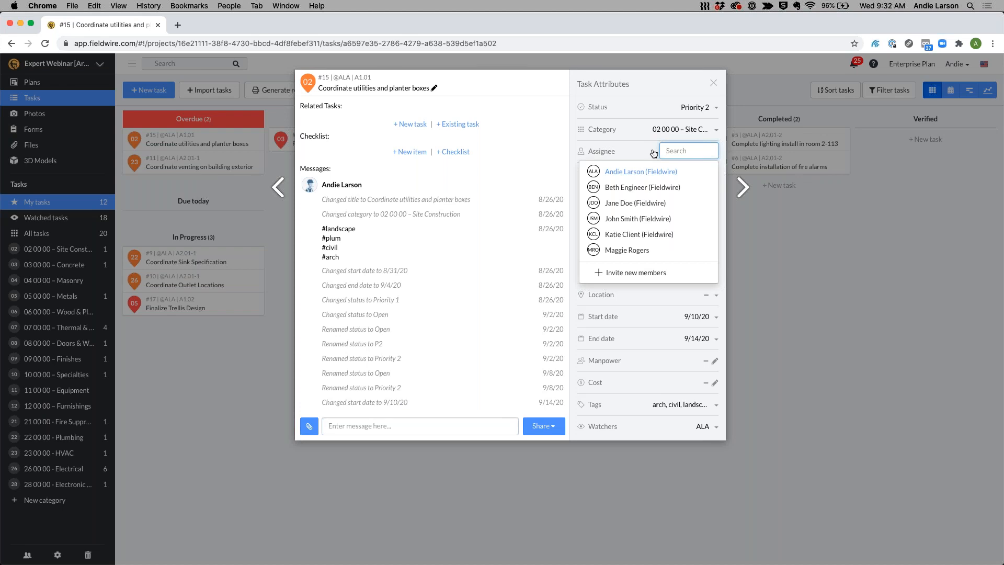
{"action": "left_click", "coordinate": [635, 188]}
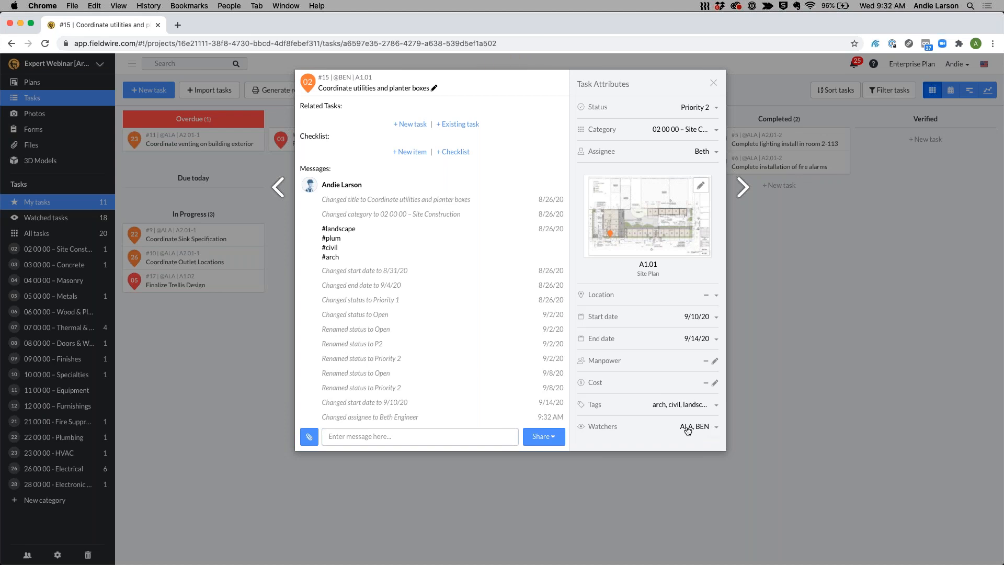
- Review who is and is not watching the utilities and planter boxes task, and close it without changing its watchers
{"action": "left_click", "coordinate": [693, 429]}
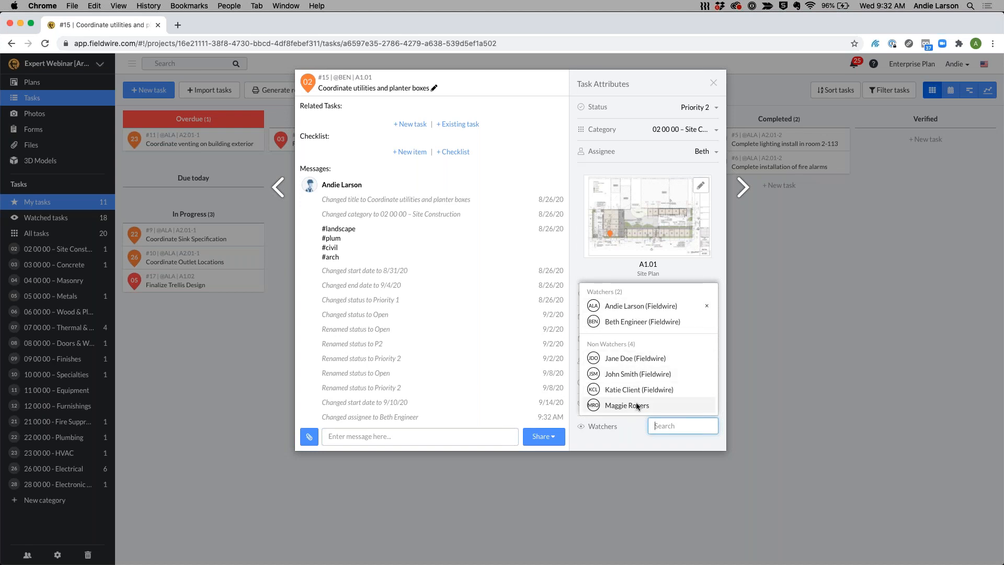
{"action": "left_click", "coordinate": [570, 269]}
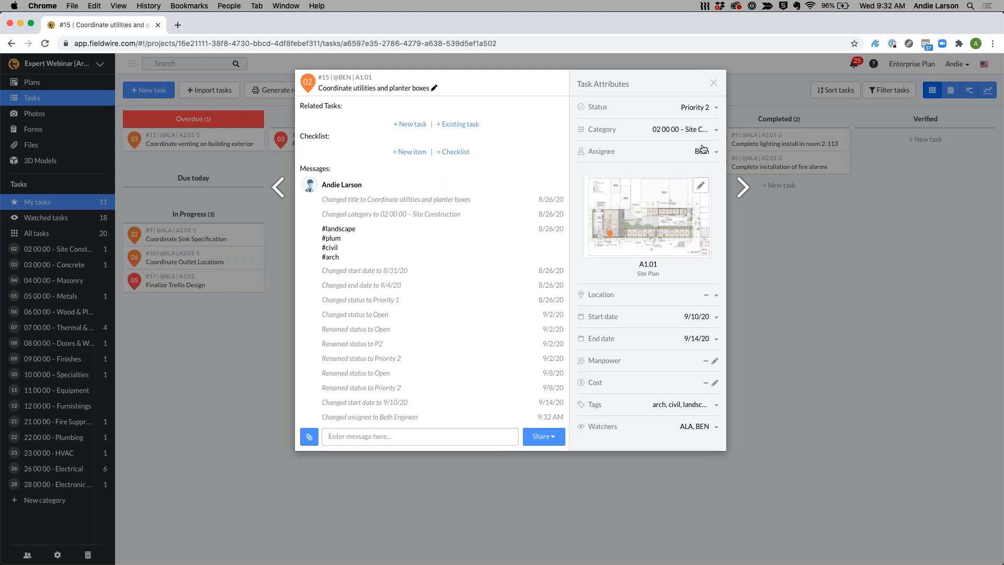
{"action": "left_click", "coordinate": [714, 83]}
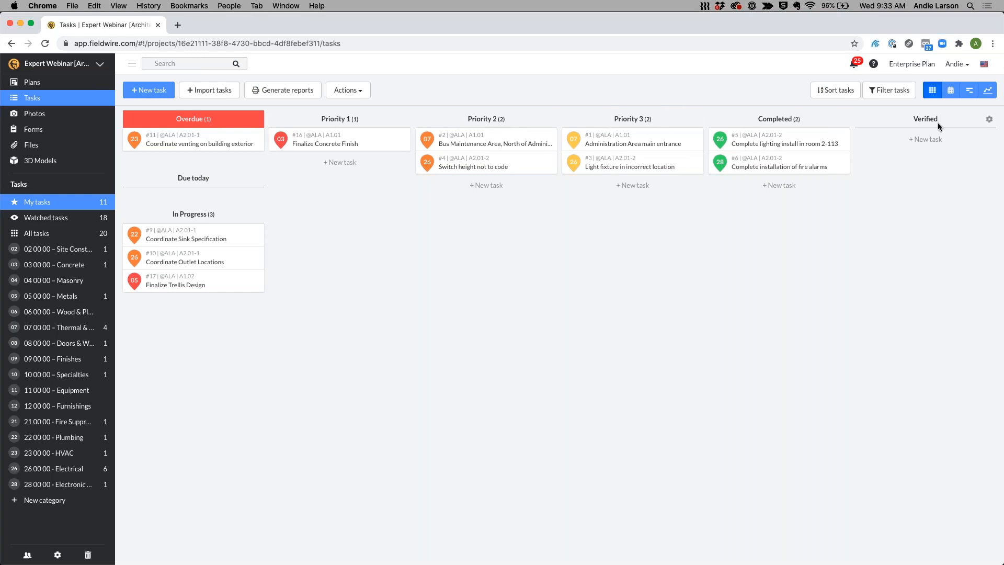
- Open the completed task Complete lighting install in room 2-113, set its status to Verified, and close it
{"action": "left_click", "coordinate": [771, 144]}
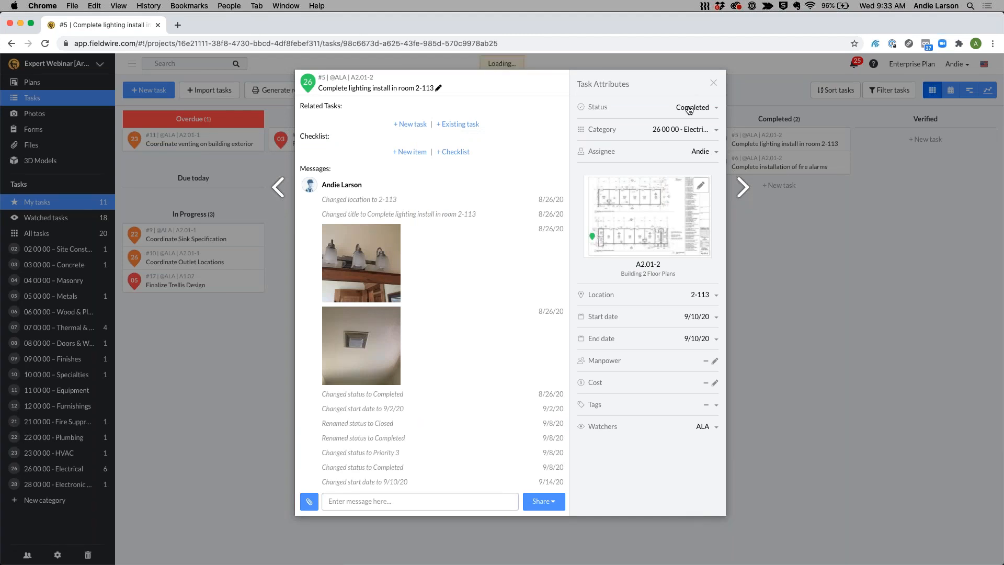
{"action": "left_click", "coordinate": [689, 109]}
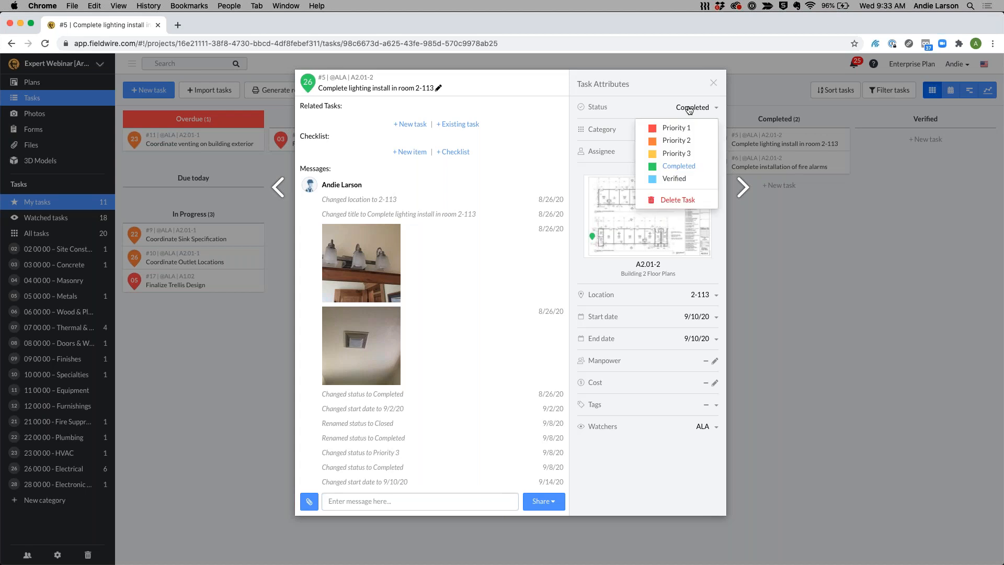
{"action": "left_click", "coordinate": [674, 179]}
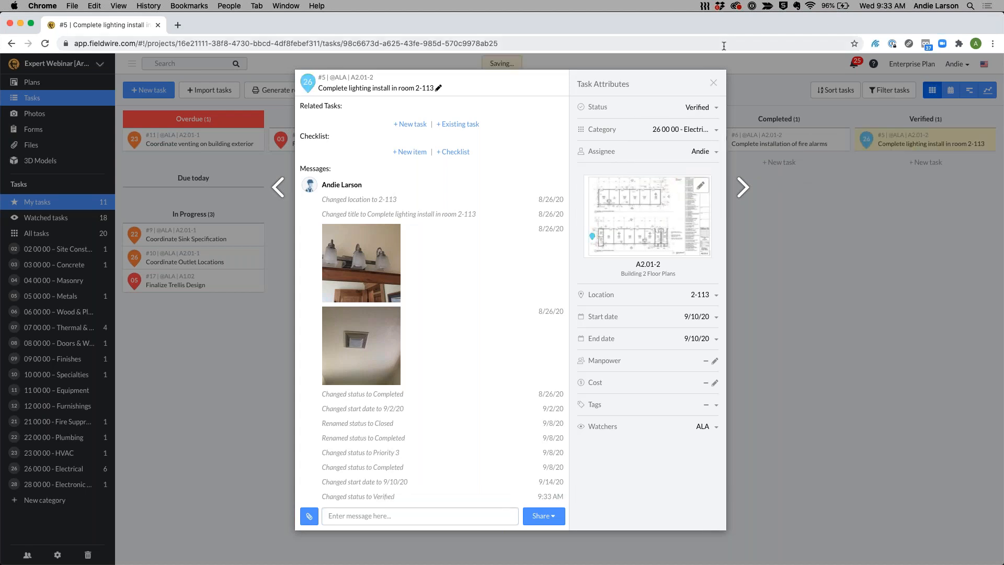
{"action": "left_click", "coordinate": [713, 82]}
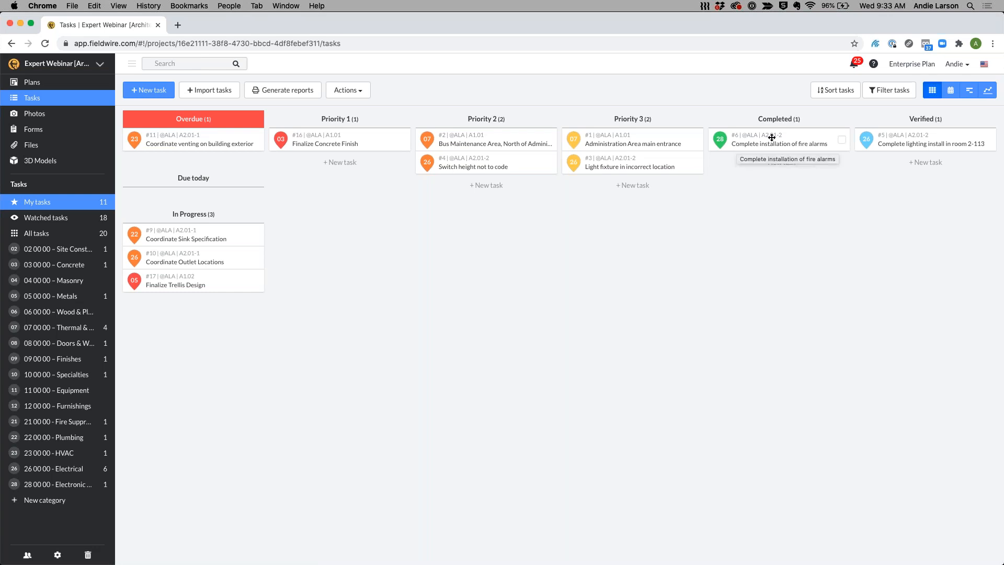
- Move the Complete installation of fire alarms task to Verified on the board, and display all of the project's tasks
{"action": "left_click_drag", "start_coordinate": [745, 142], "coordinate": [884, 162]}
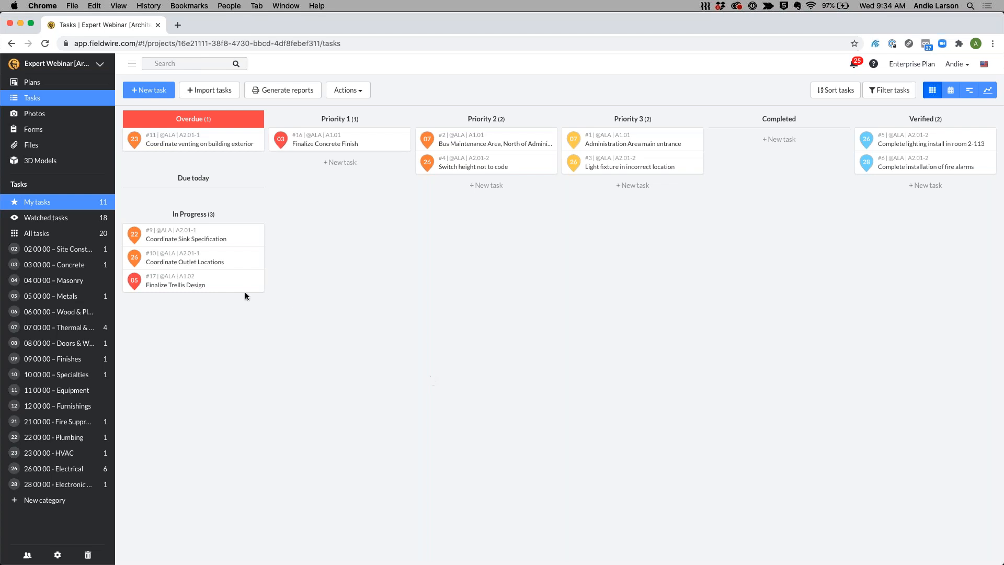
{"action": "left_click", "coordinate": [54, 235]}
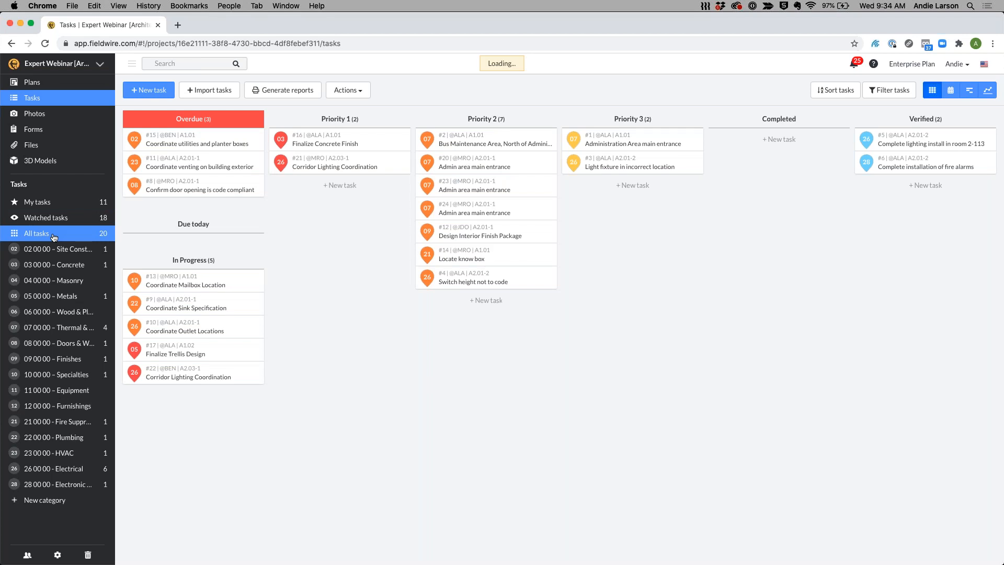